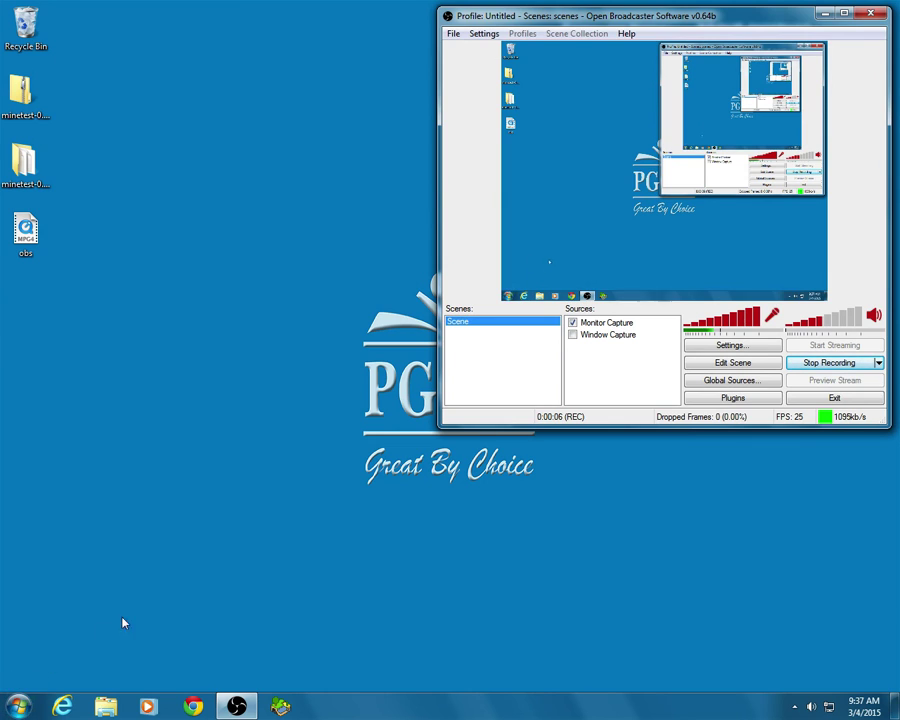
Step: Launch Microsoft Excel 2010 from the Microsoft Office programs
click(20, 707)
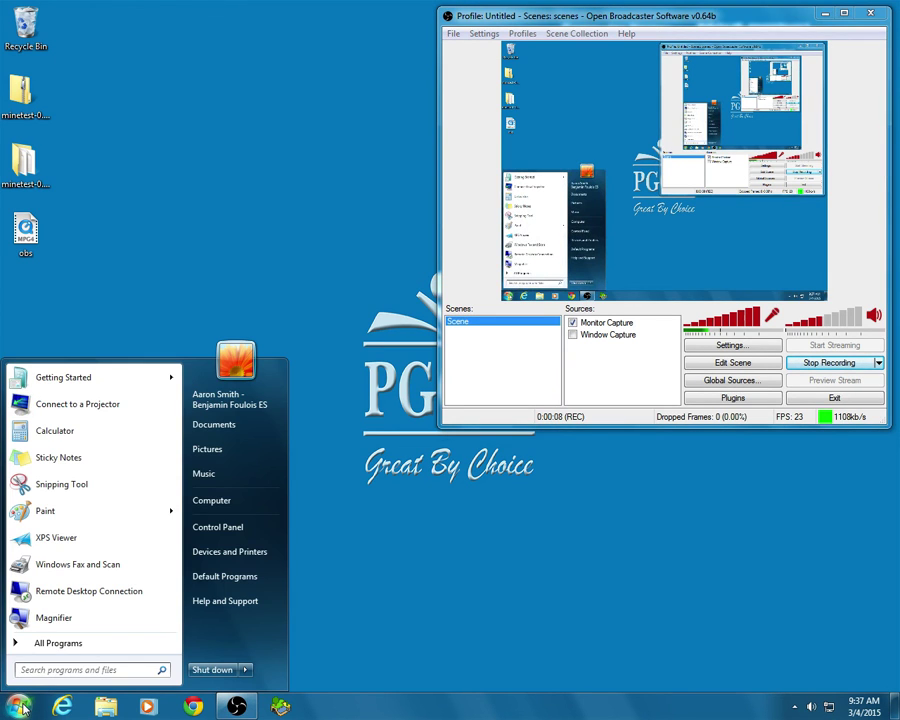
click(64, 645)
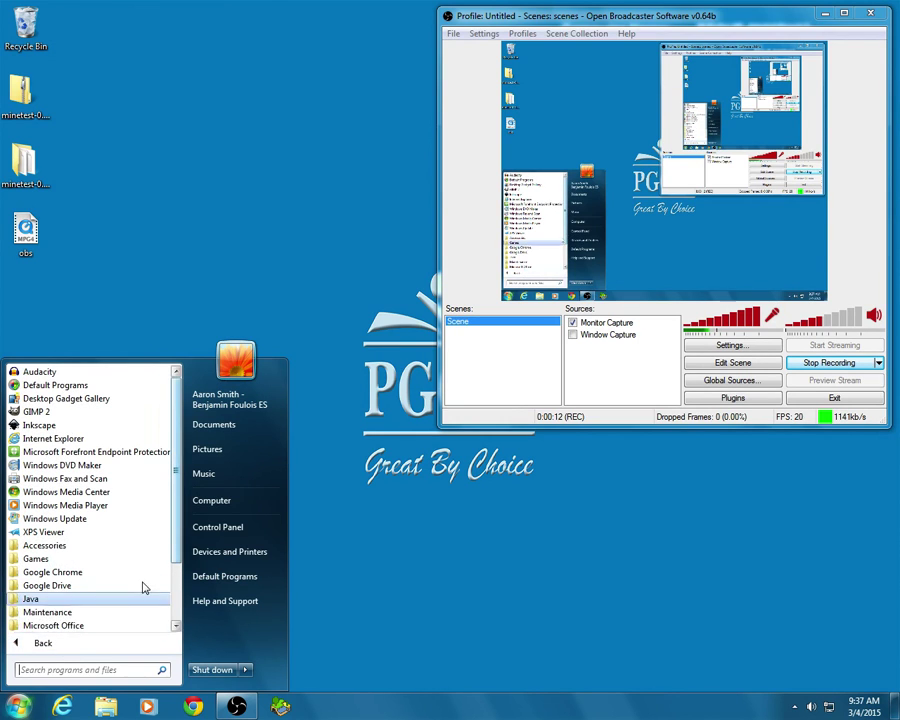
click(78, 627)
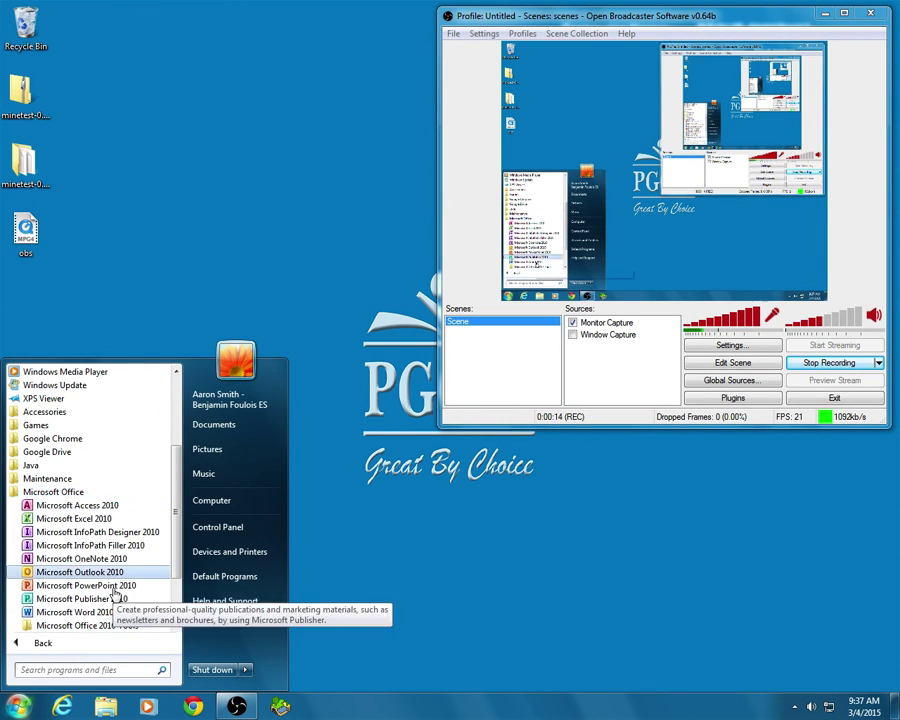
click(76, 520)
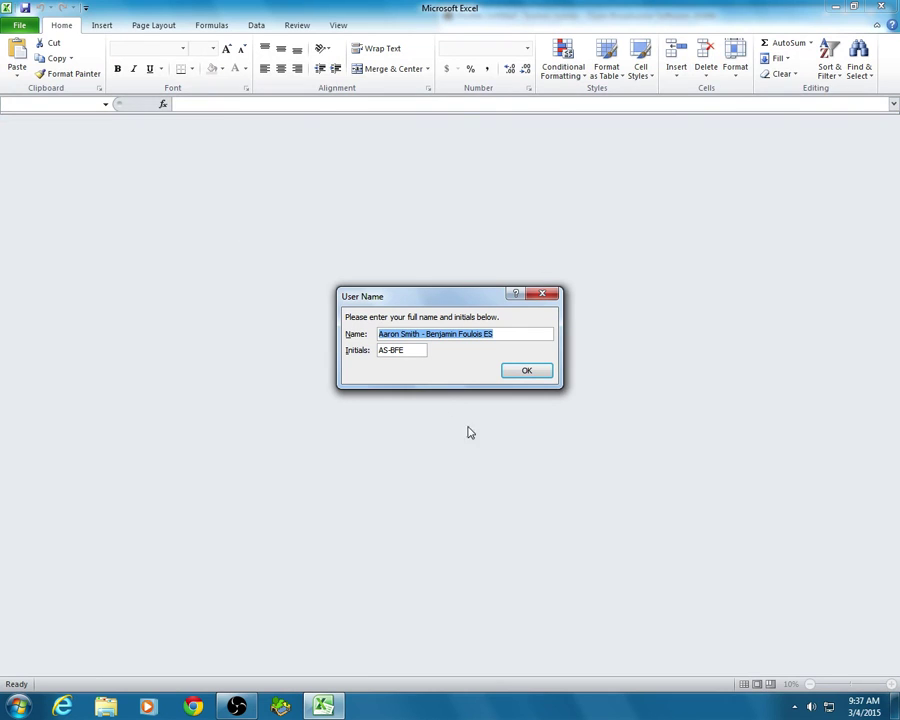
Step: Complete the Office first-run setup with the prefilled user name, accepting the license agreement and choosing Use Recommended Settings
click(524, 370)
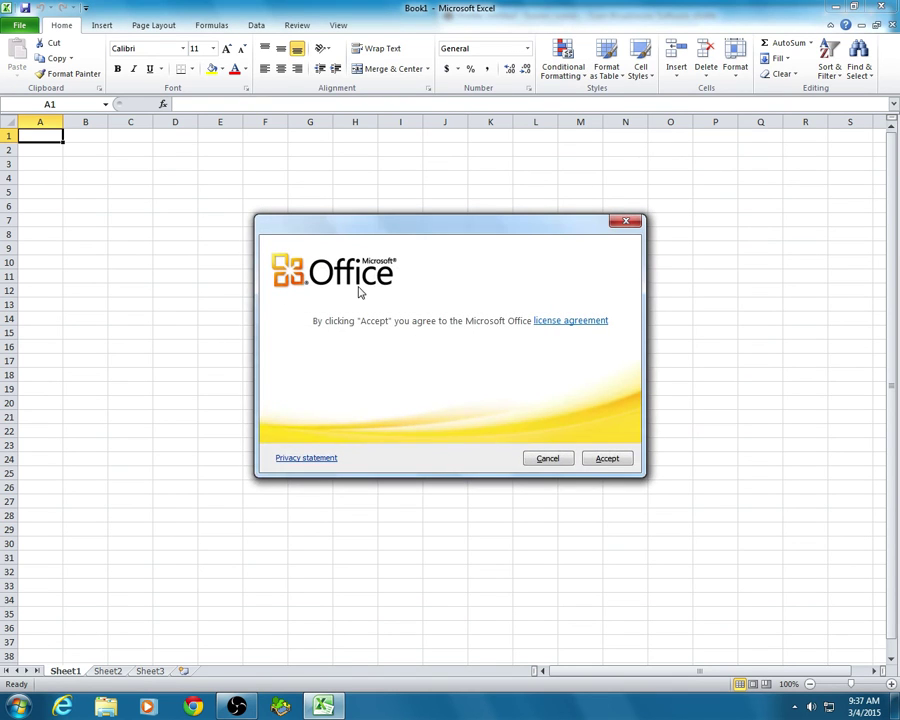
click(607, 459)
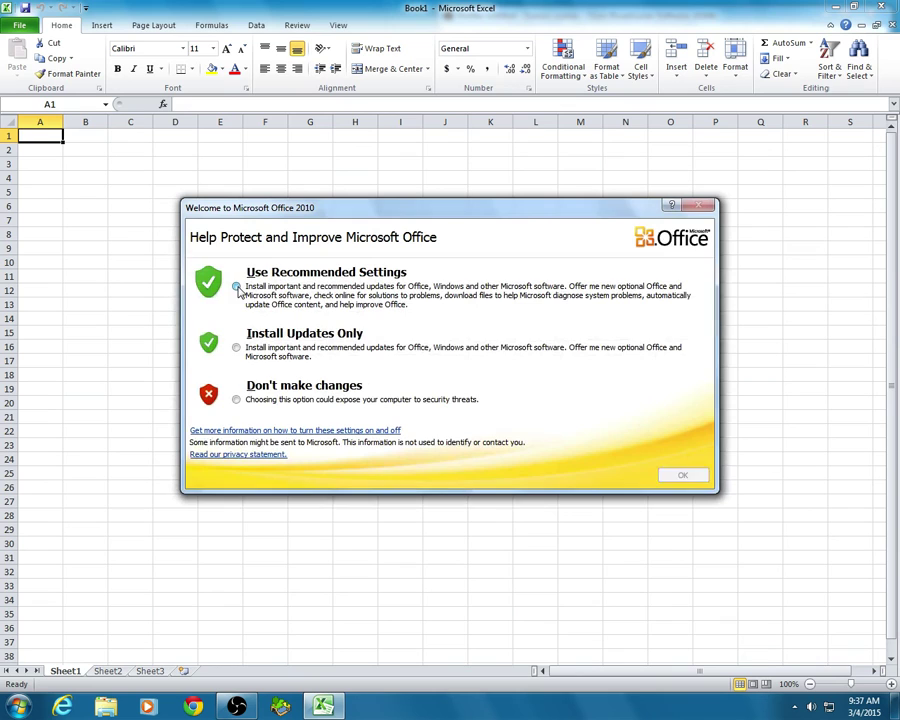
click(236, 287)
click(677, 477)
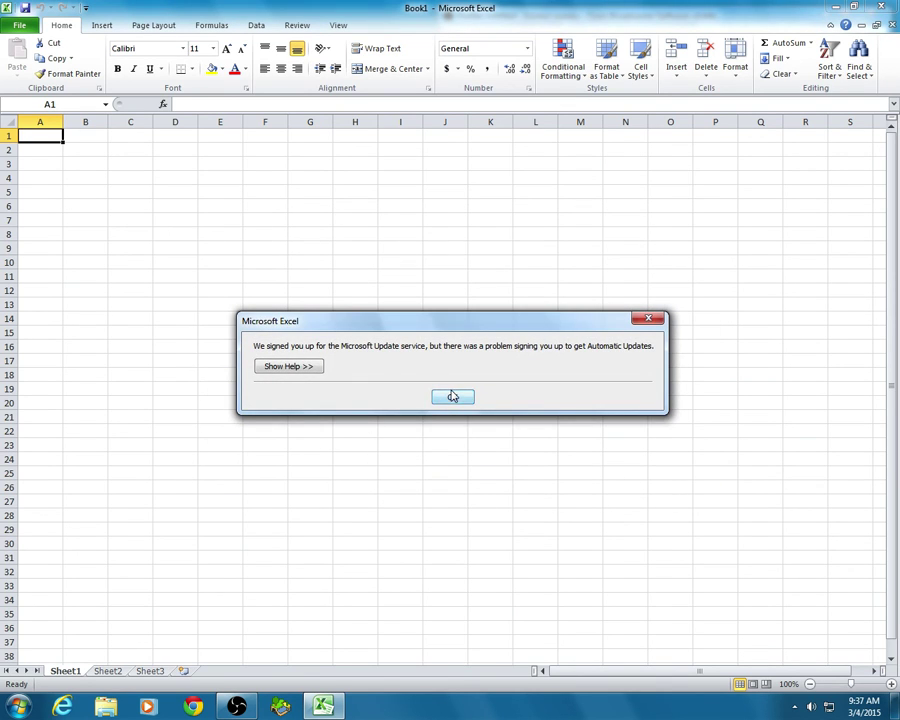
click(452, 397)
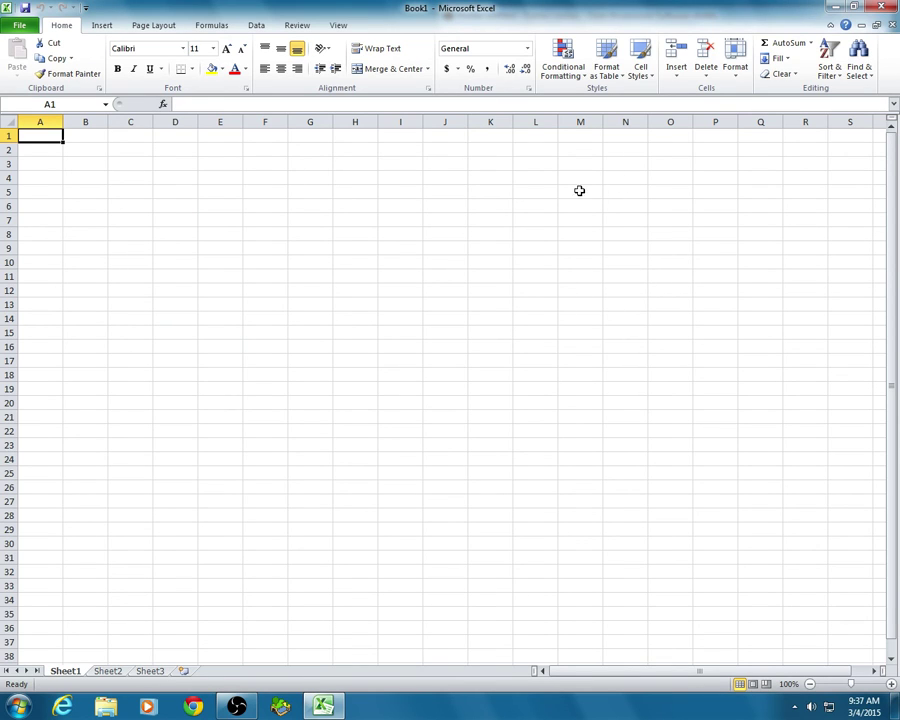
click(493, 200)
click(462, 246)
click(518, 220)
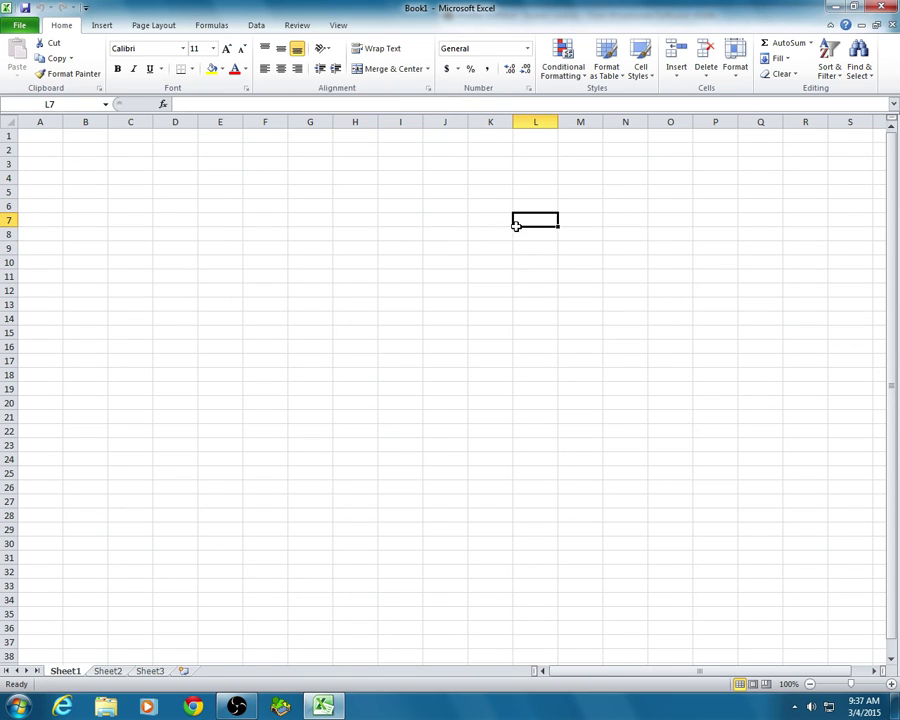
click(404, 302)
click(580, 290)
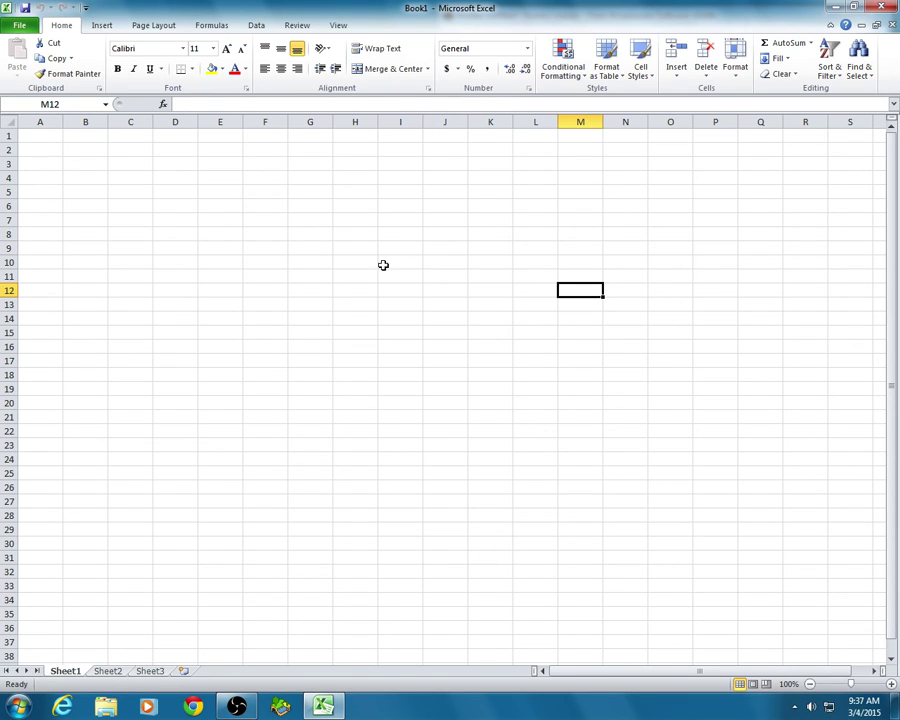
Step: Narrow columns D and E to demonstrate resizing individual columns
mouse_move(197, 121)
mouse_down()
mouse_move(176, 122)
mouse_move(210, 123)
mouse_move(190, 124)
mouse_up()
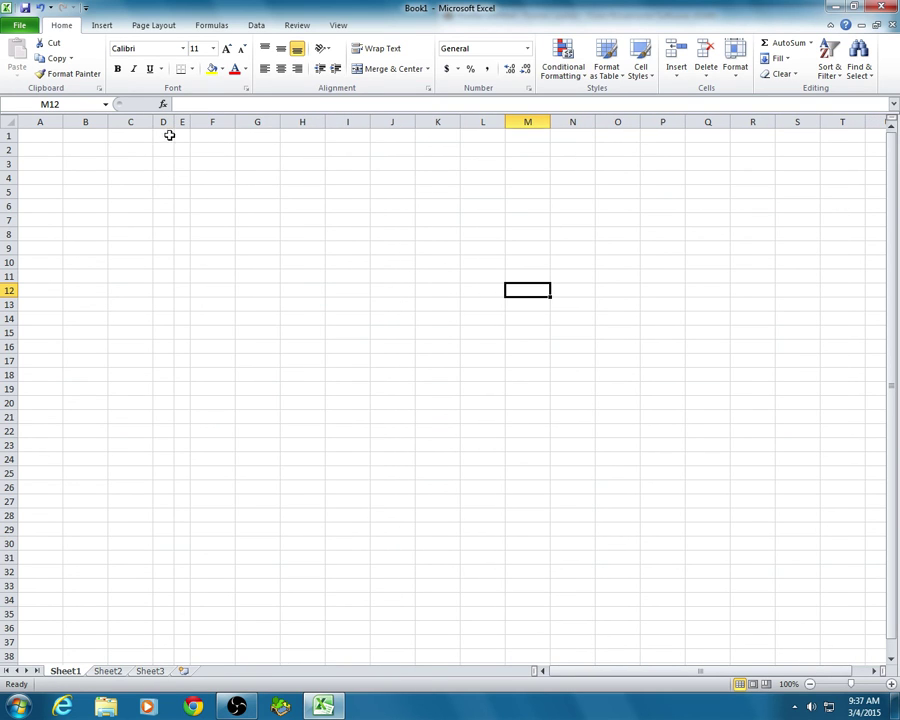
click(257, 178)
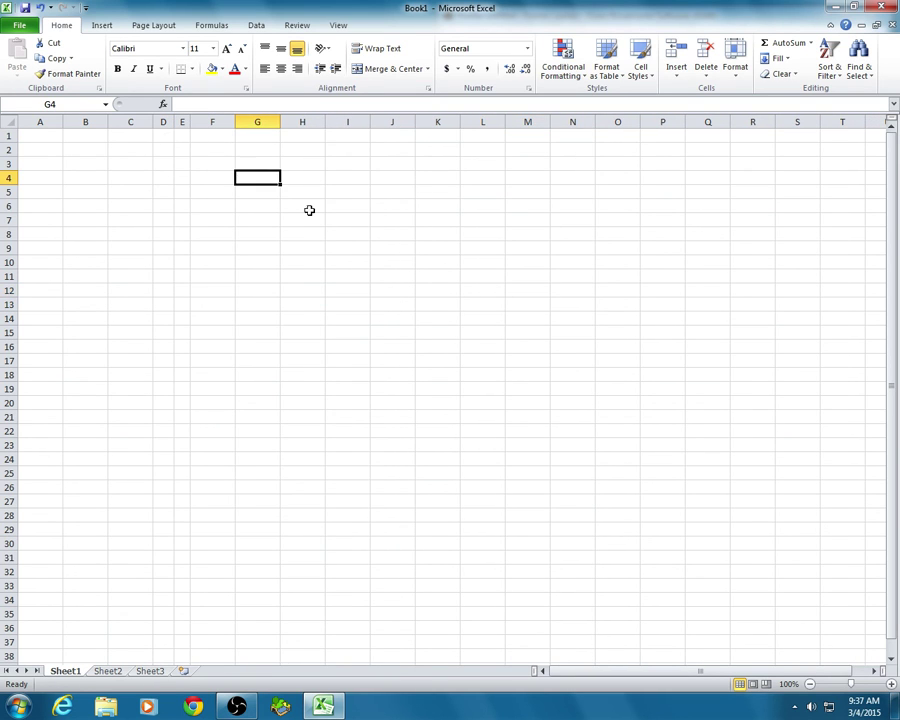
Step: Turn all cells of the sheet into squares by narrowing every column and raising every row's height to match
click(7, 121)
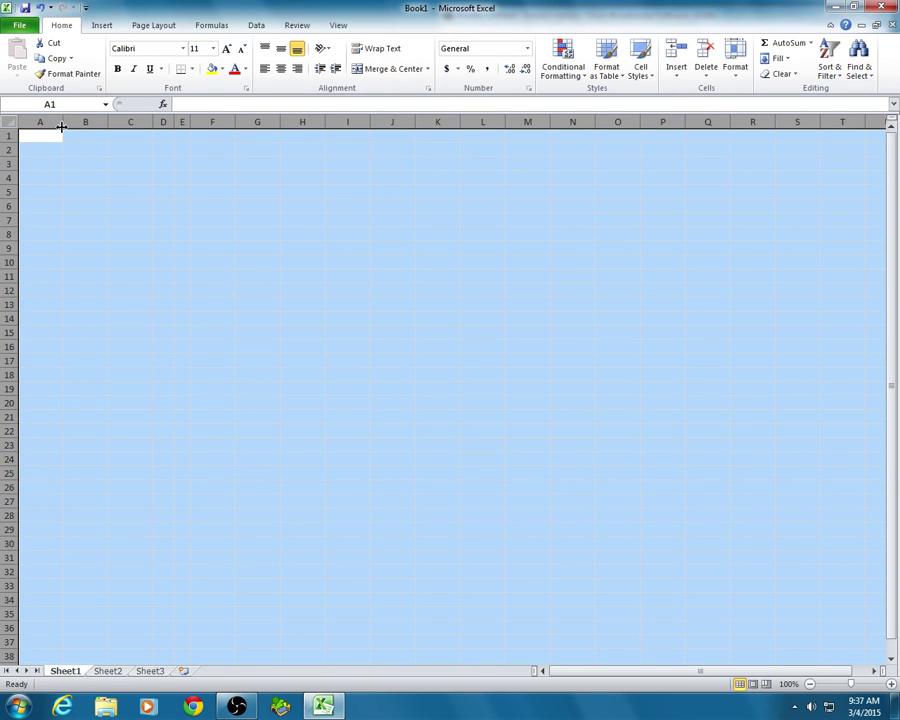
drag(61, 122, 116, 122)
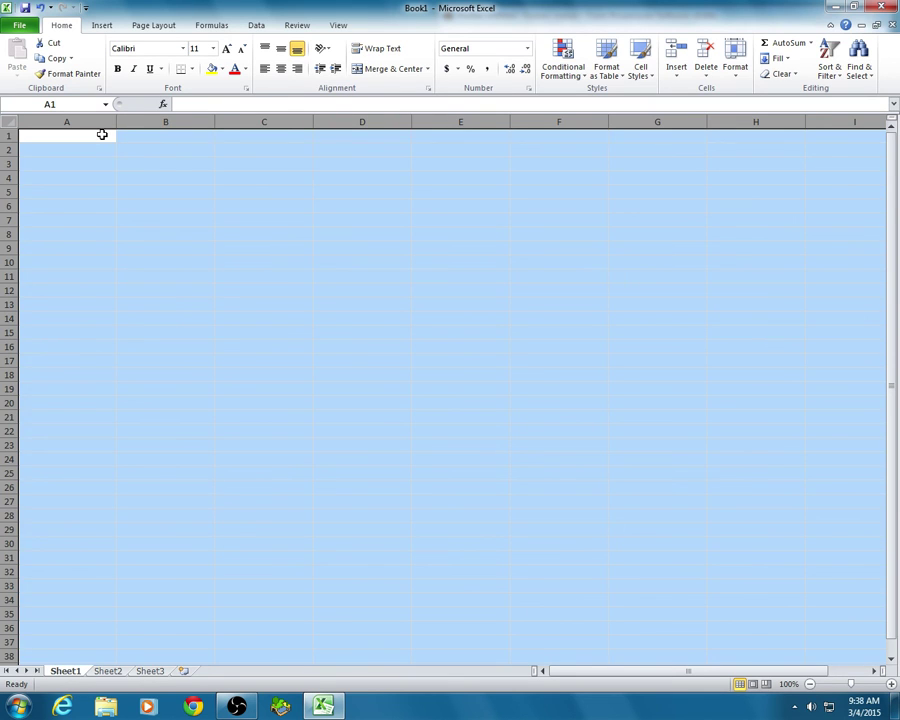
drag(115, 121, 163, 121)
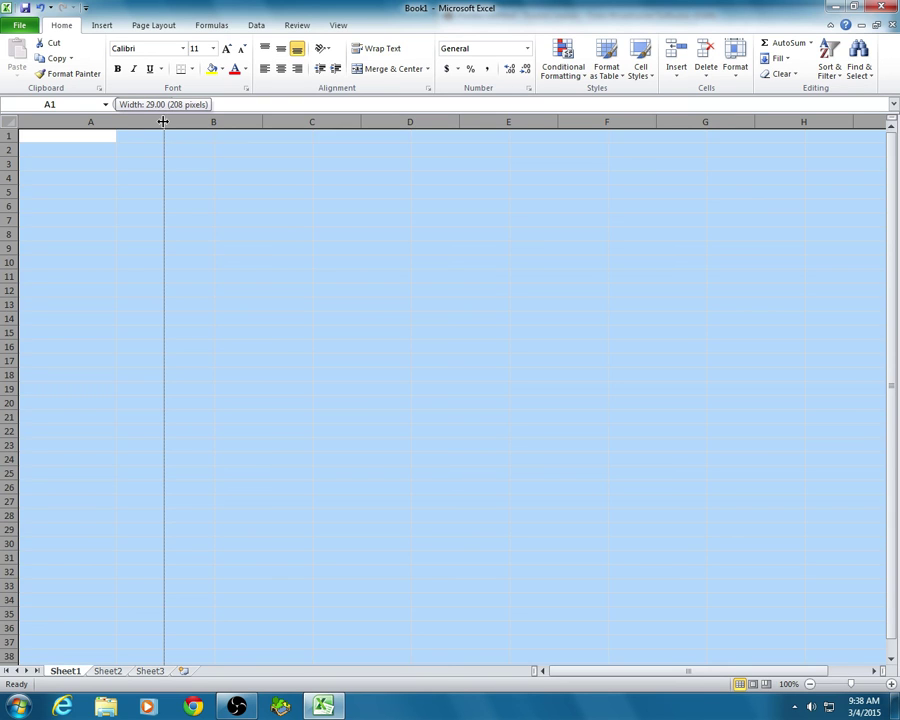
drag(163, 121, 52, 127)
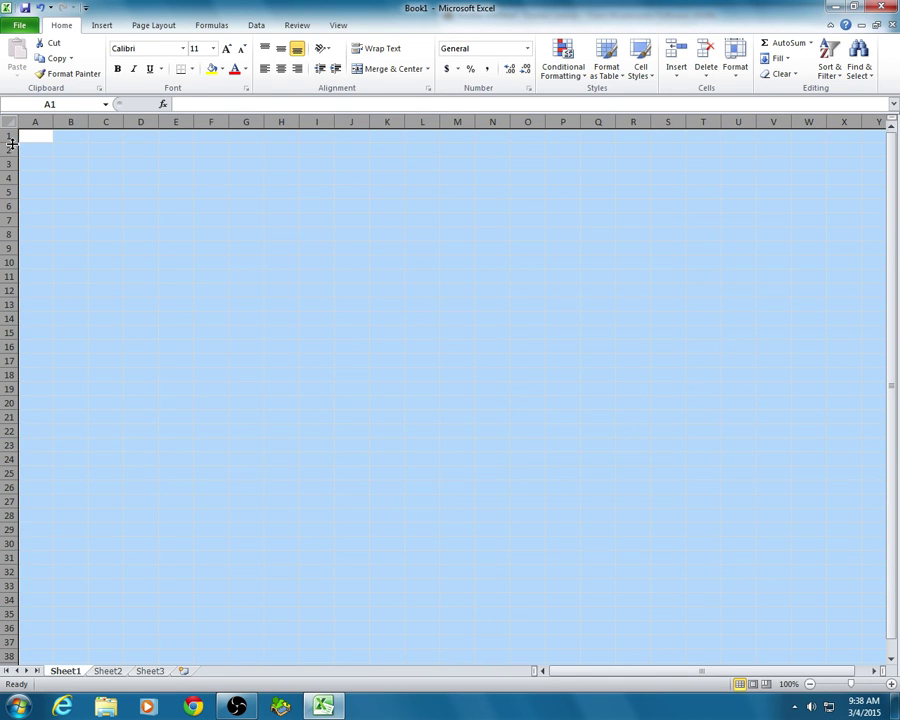
drag(12, 143, 12, 163)
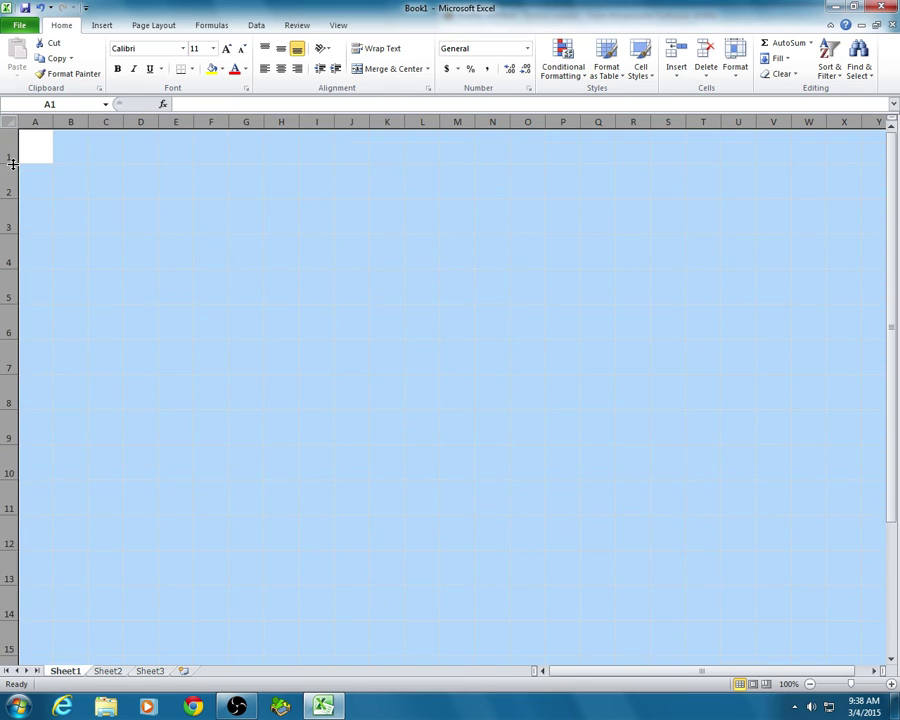
click(360, 210)
click(258, 186)
drag(381, 196, 412, 197)
click(468, 263)
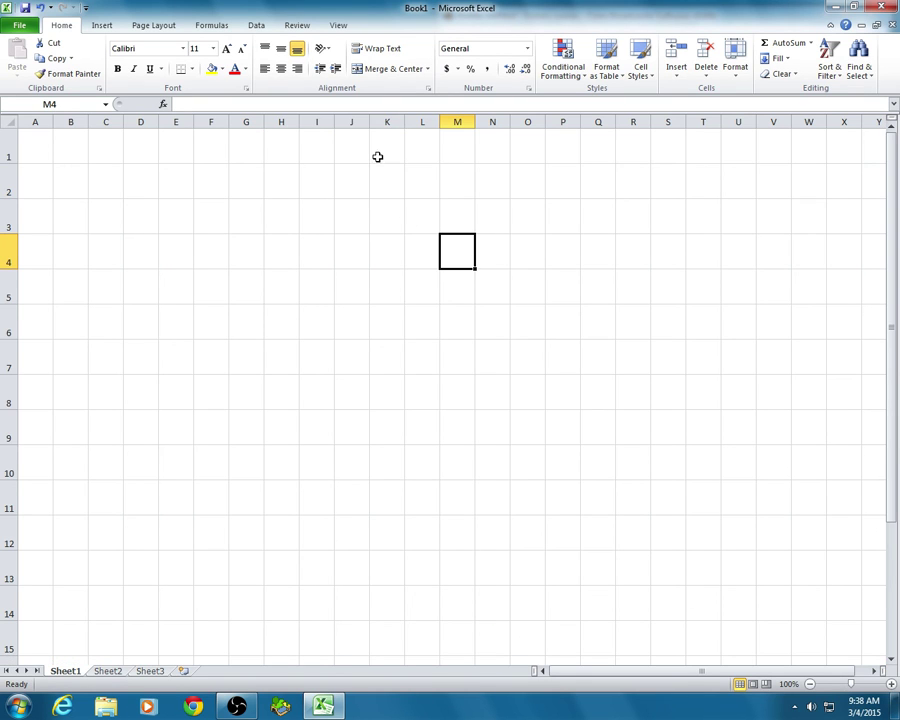
drag(403, 122, 403, 122)
click(566, 290)
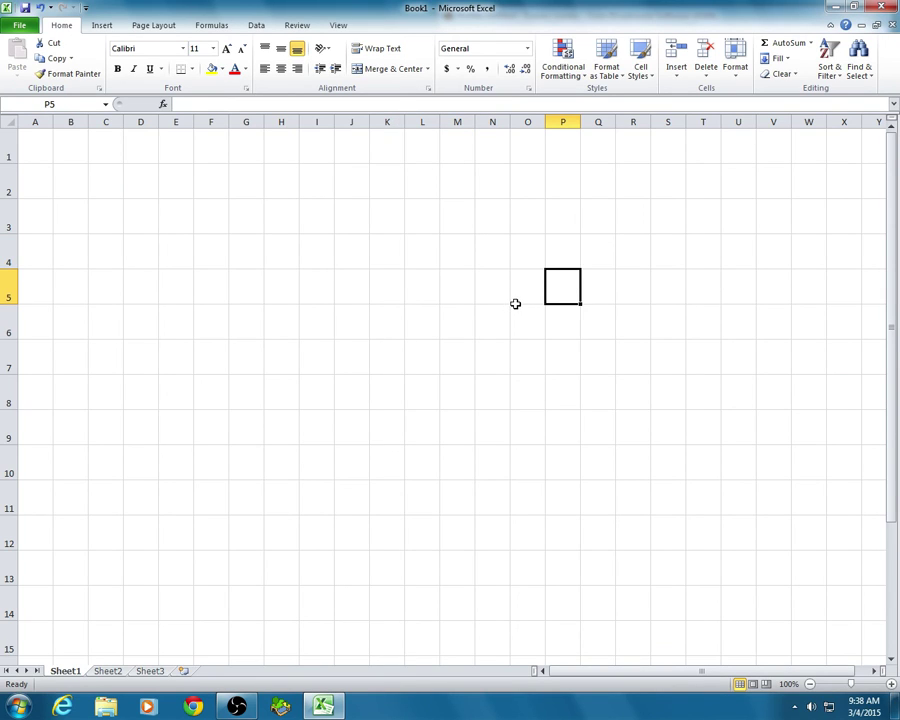
click(144, 227)
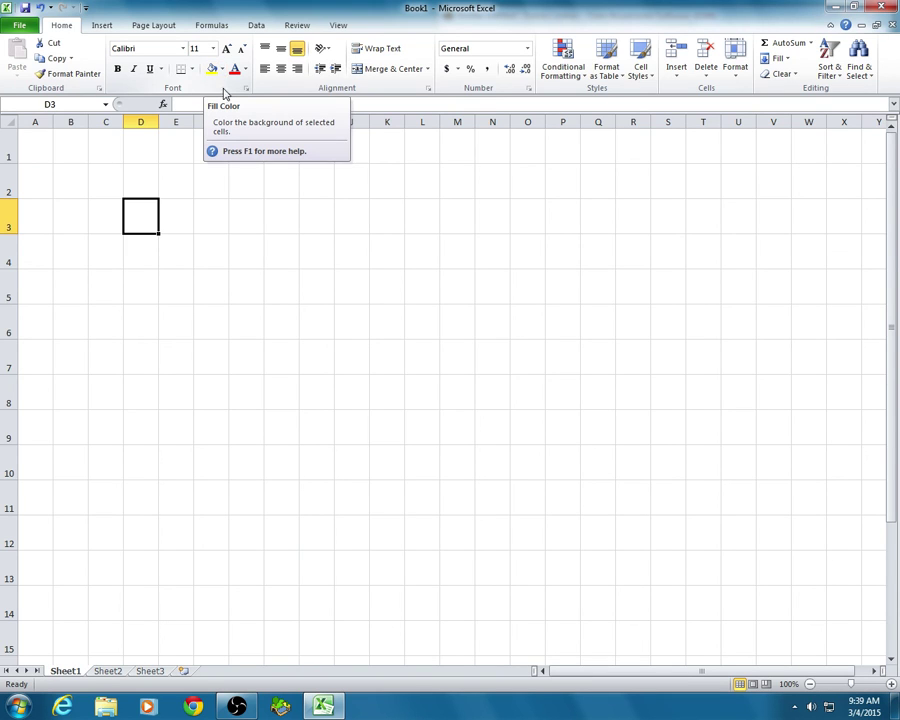
click(462, 295)
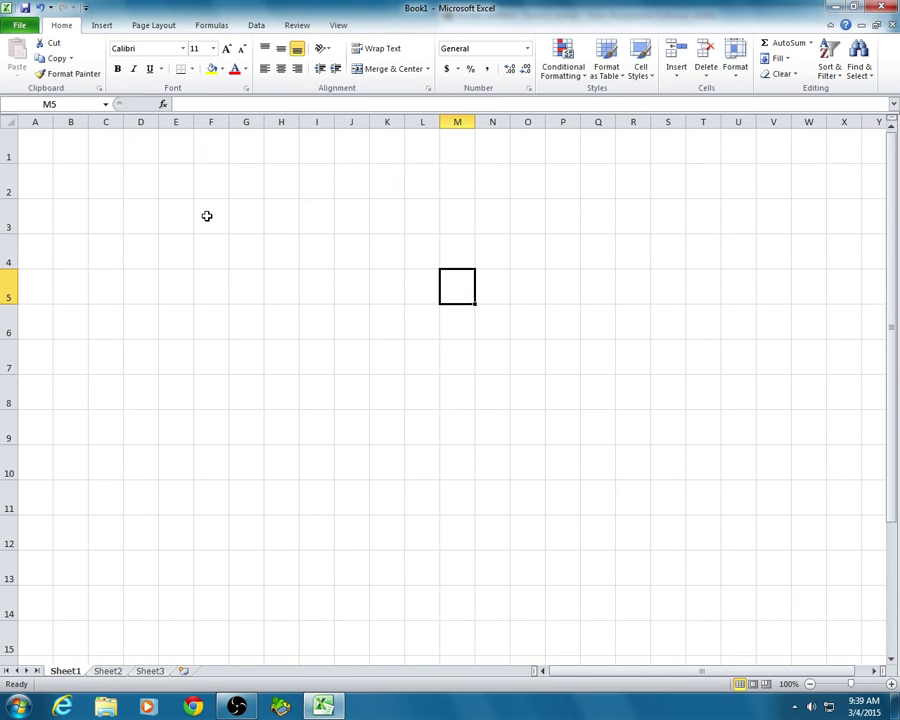
Step: Fill the 10 by 10 cell block F3:O12 with yellow as the face
drag(208, 216, 528, 520)
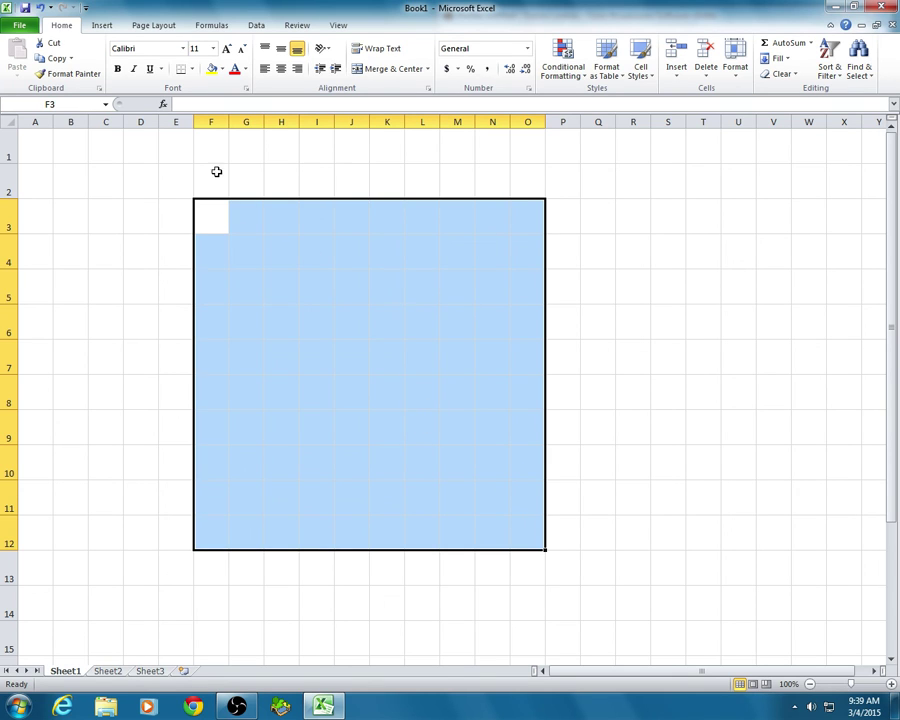
click(212, 72)
click(666, 321)
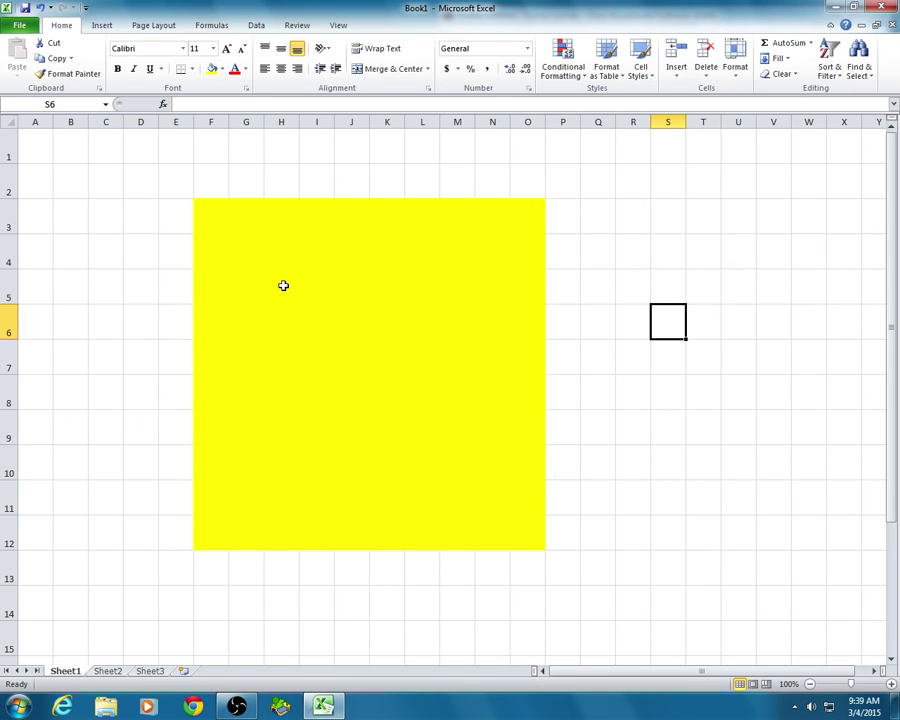
Step: Fill cells H5:H6 inside the yellow block with black as the first eye
drag(283, 284, 292, 322)
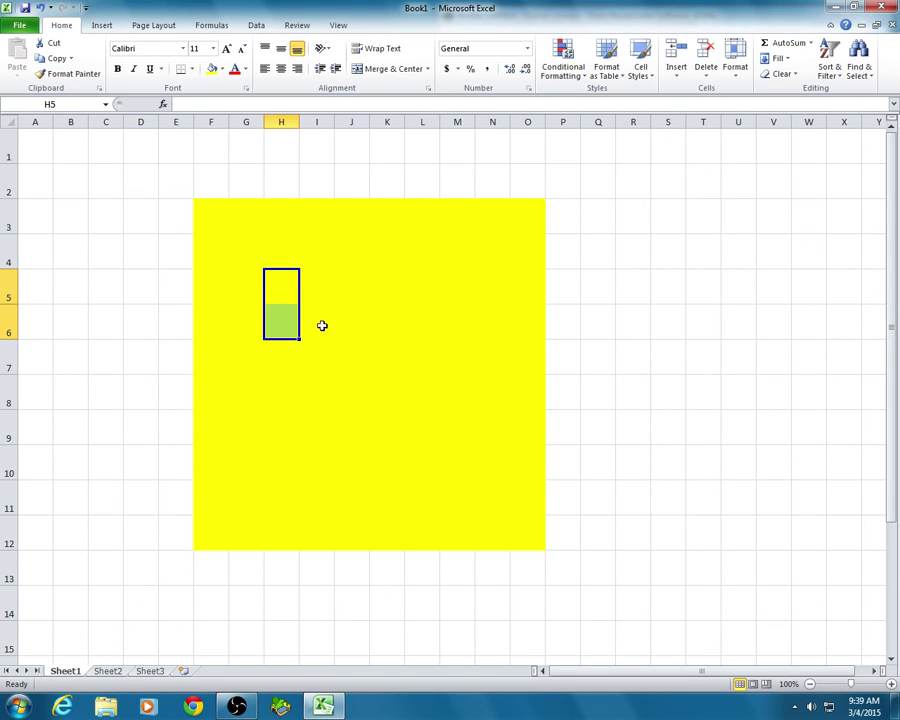
click(224, 71)
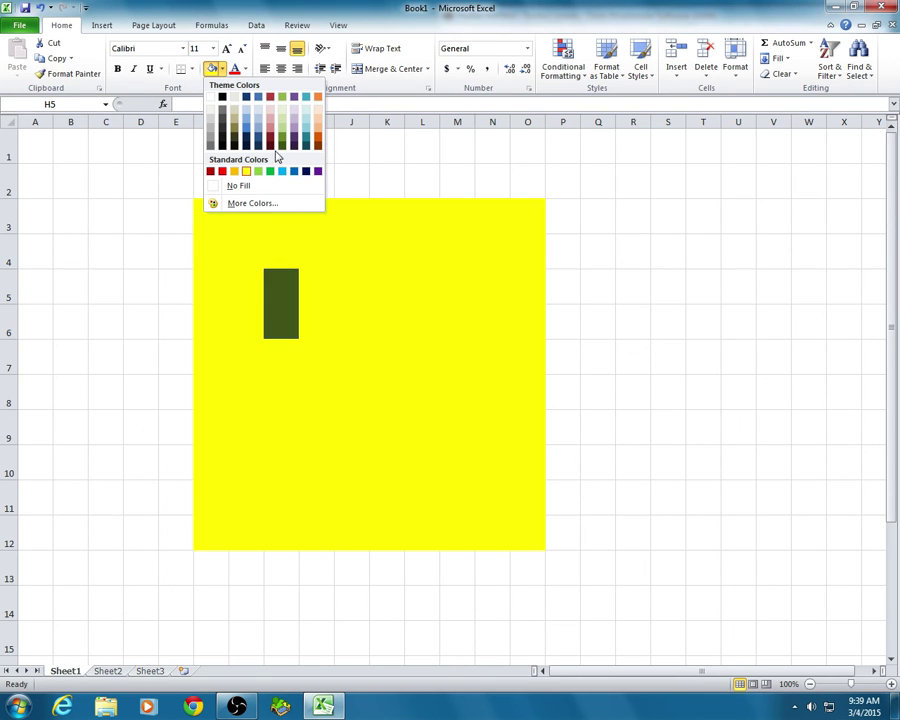
click(246, 204)
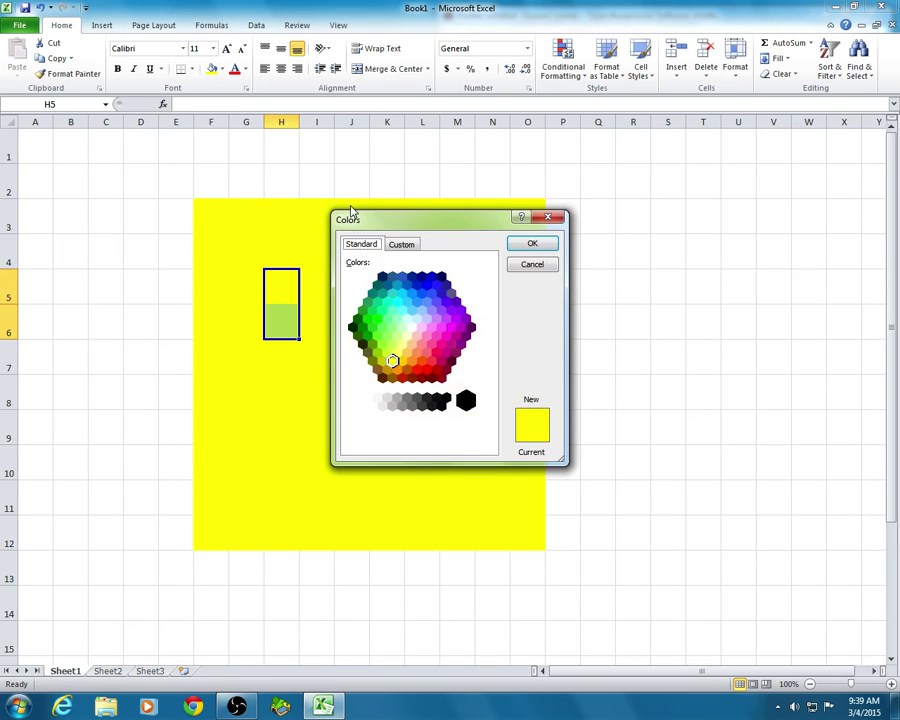
click(546, 217)
click(222, 69)
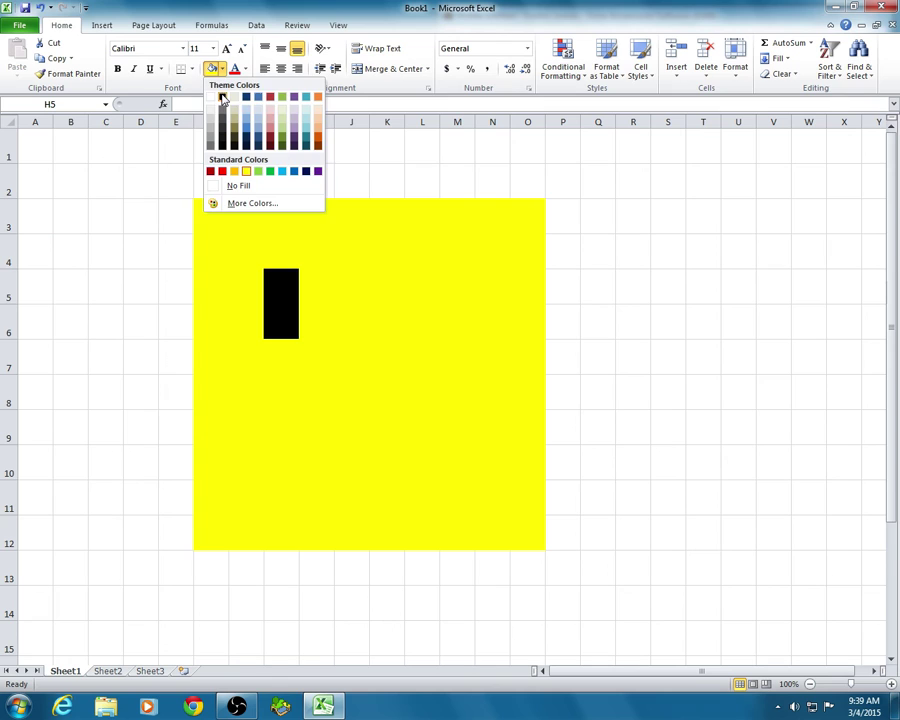
click(222, 97)
click(739, 331)
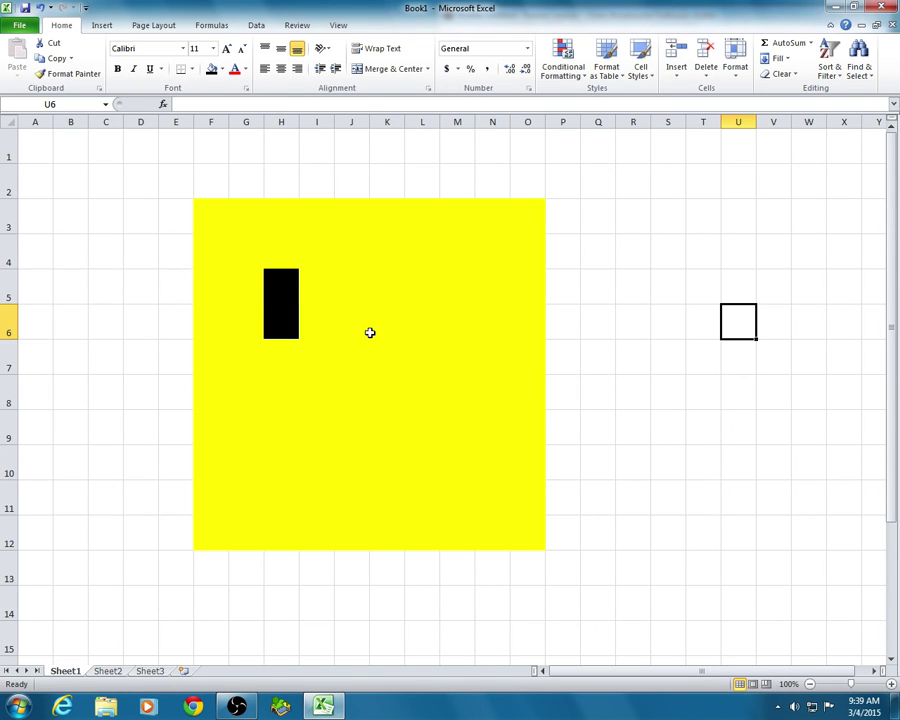
Step: Copy the black eye in H5:H6 and paste it at L5 as the second eye
drag(279, 275, 279, 321)
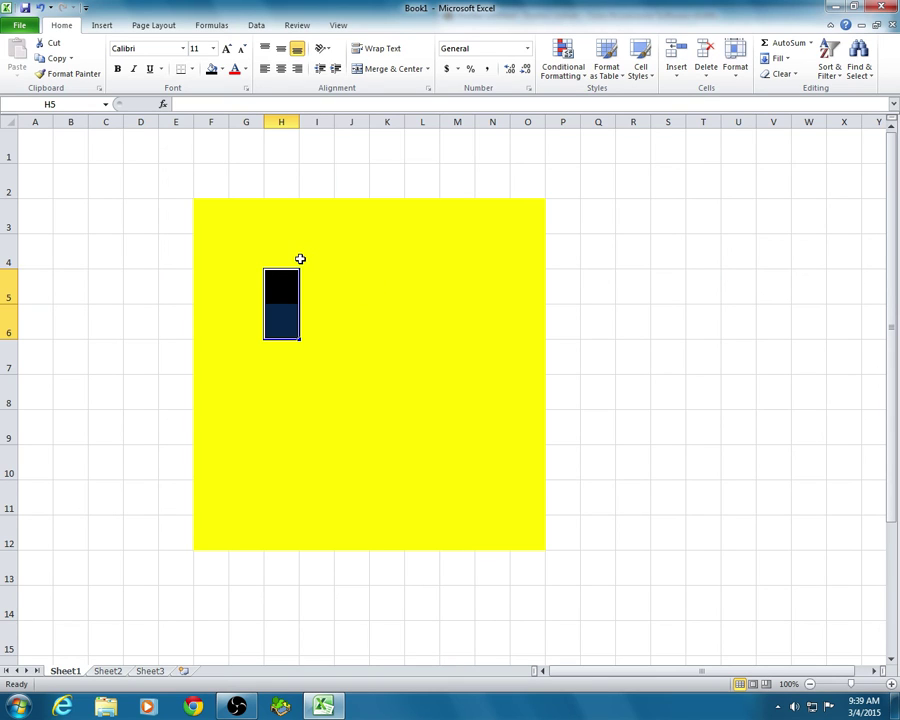
key(ctrl+c)
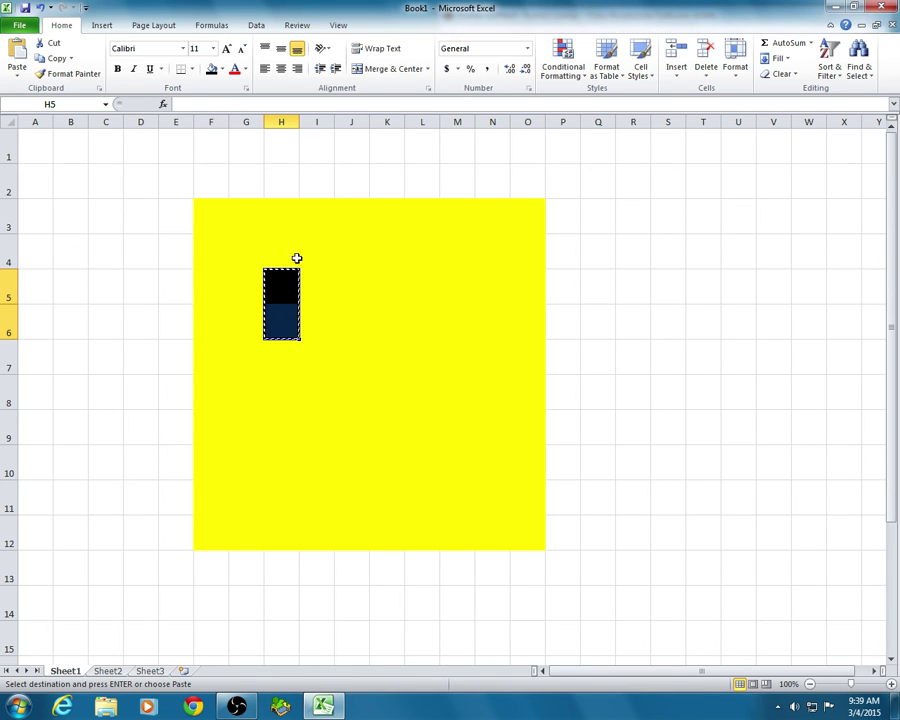
click(428, 283)
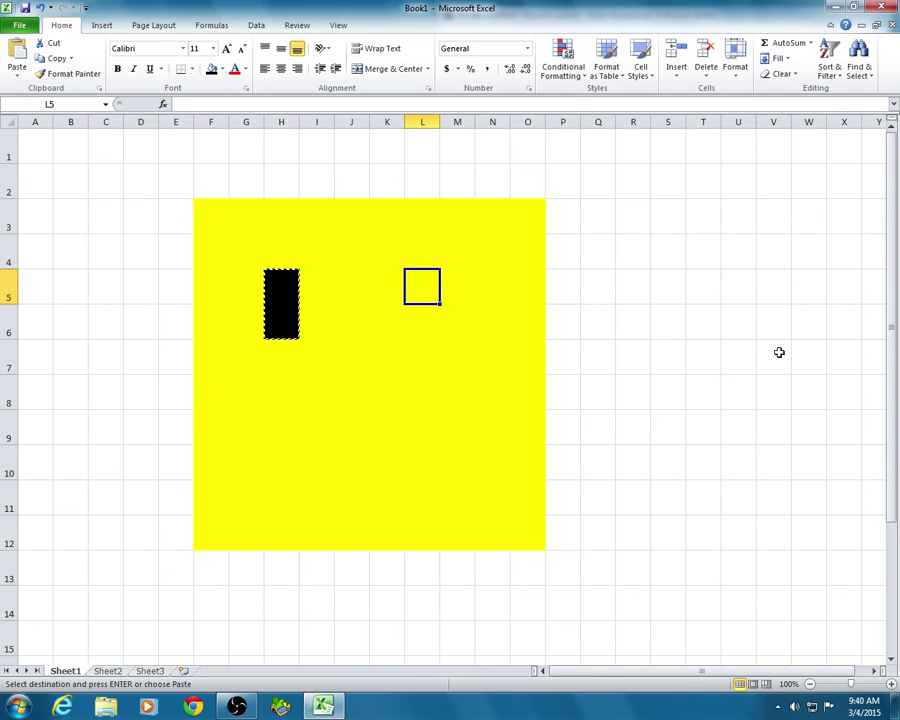
key(ctrl+v)
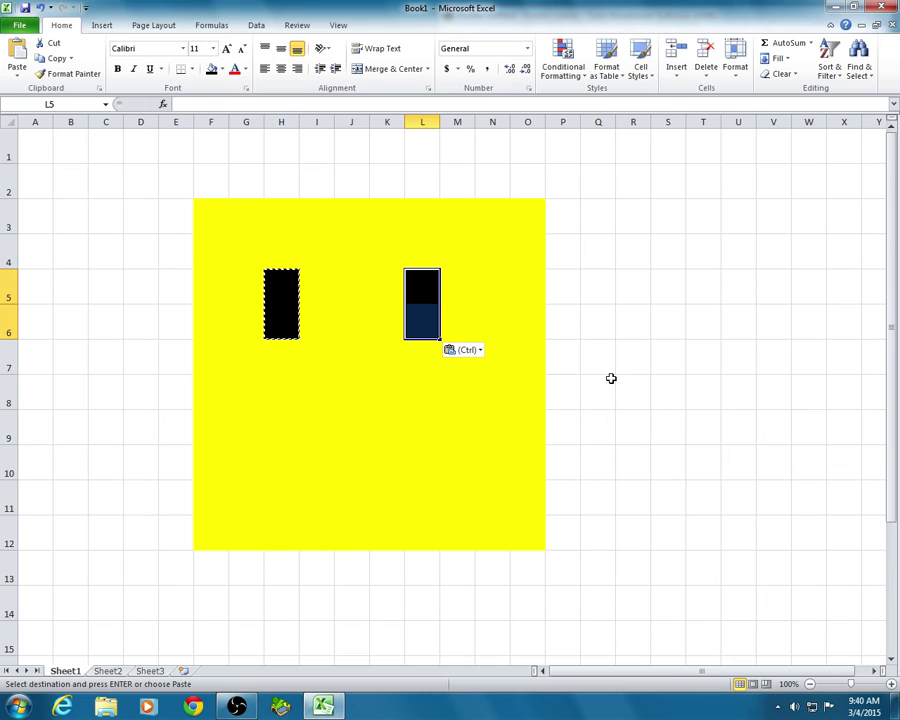
click(632, 403)
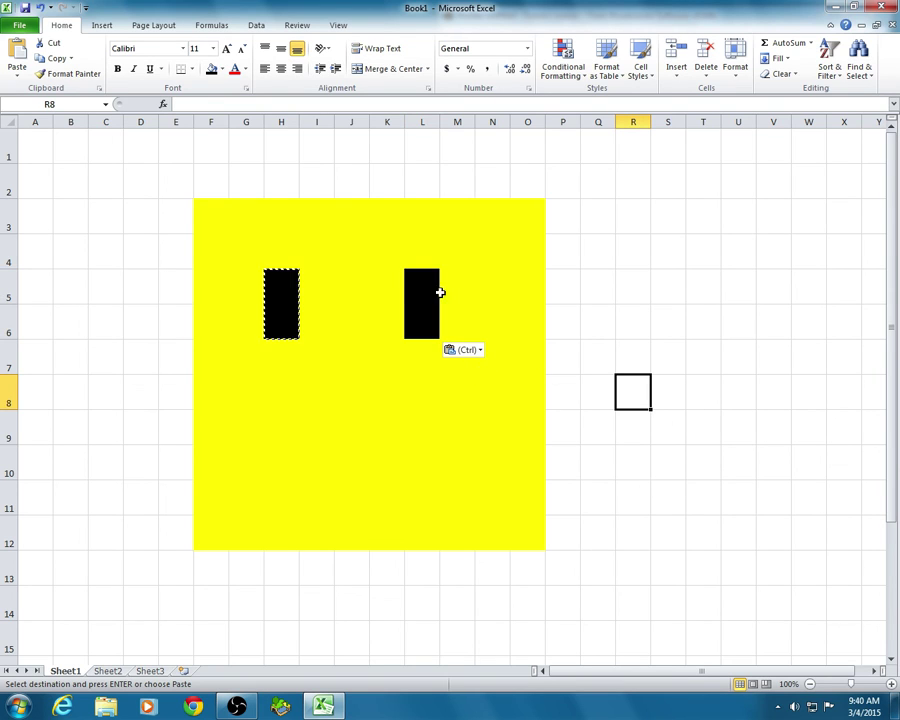
Step: Copy the black cell L5 and paste it over H10:L10, G9 and M9 to form the smiling mouth
click(420, 280)
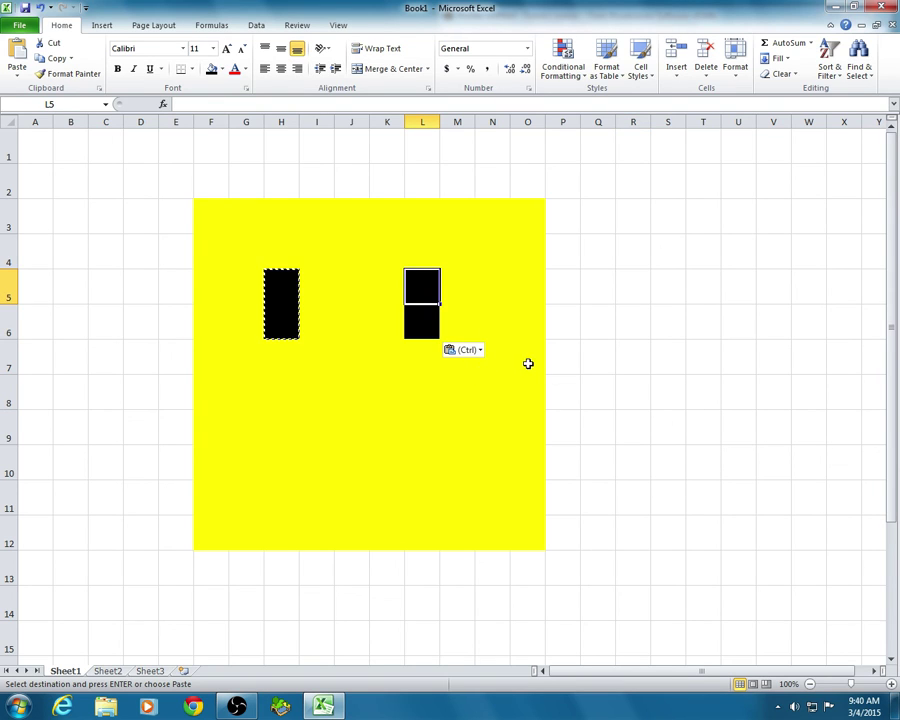
key(ctrl+c)
drag(281, 475, 447, 470)
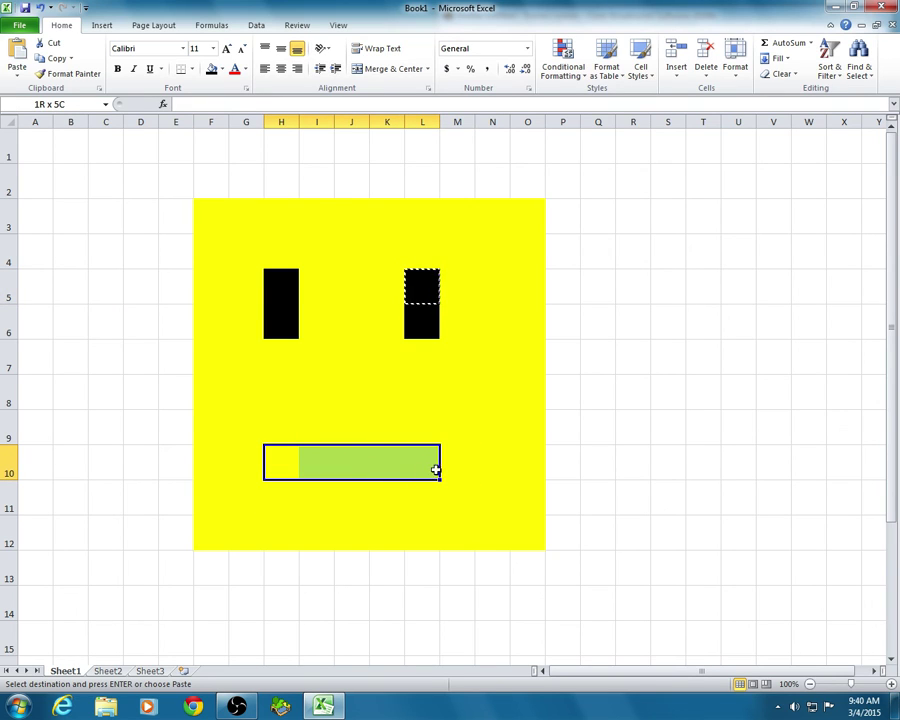
key(ctrl+v)
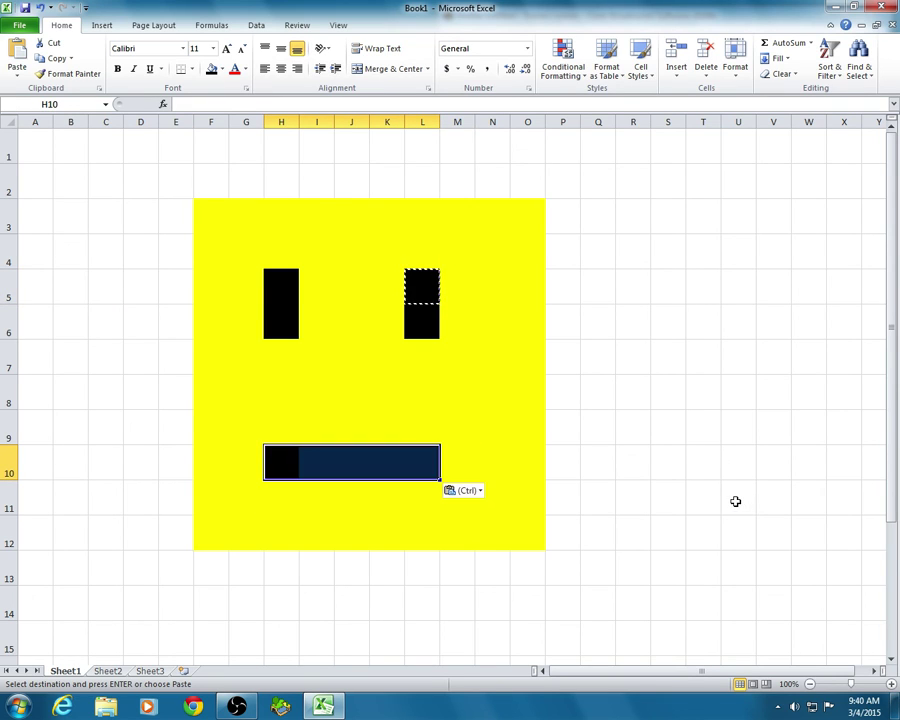
click(249, 426)
key(ctrl+v)
click(445, 429)
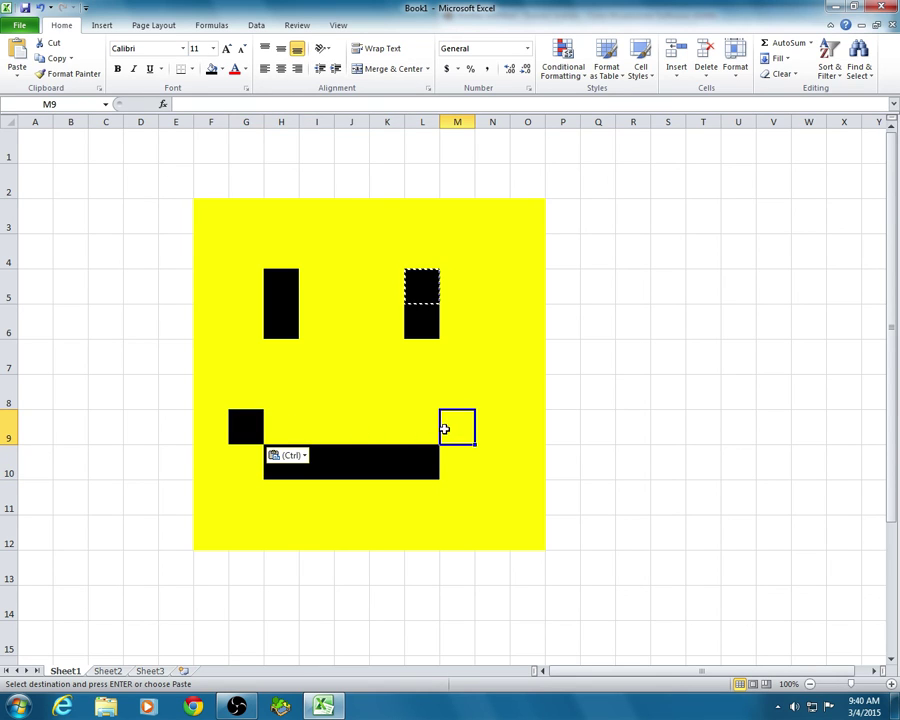
key(ctrl+v)
click(598, 427)
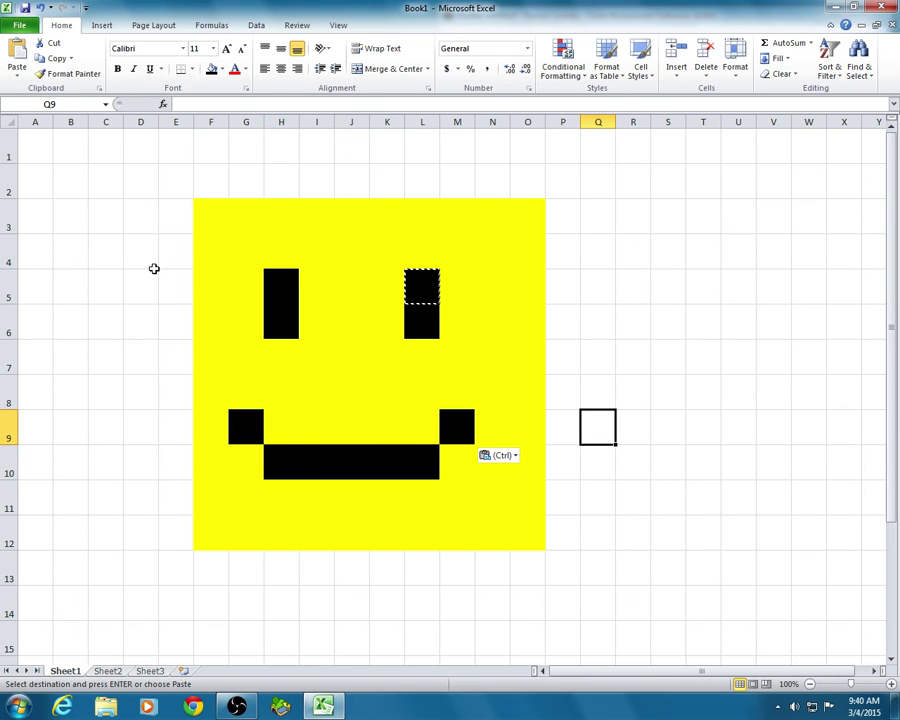
Step: Copy the yellow cells G3:N3 and paste them at G2 to extend the face upward
drag(246, 222, 477, 229)
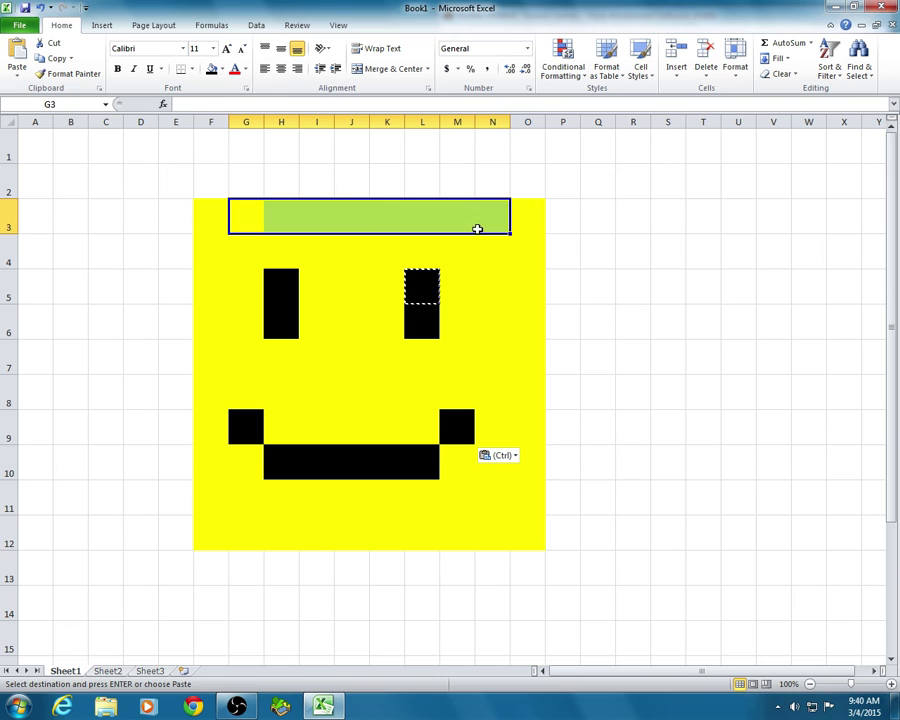
key(ctrl+c)
click(247, 191)
key(ctrl+v)
click(506, 303)
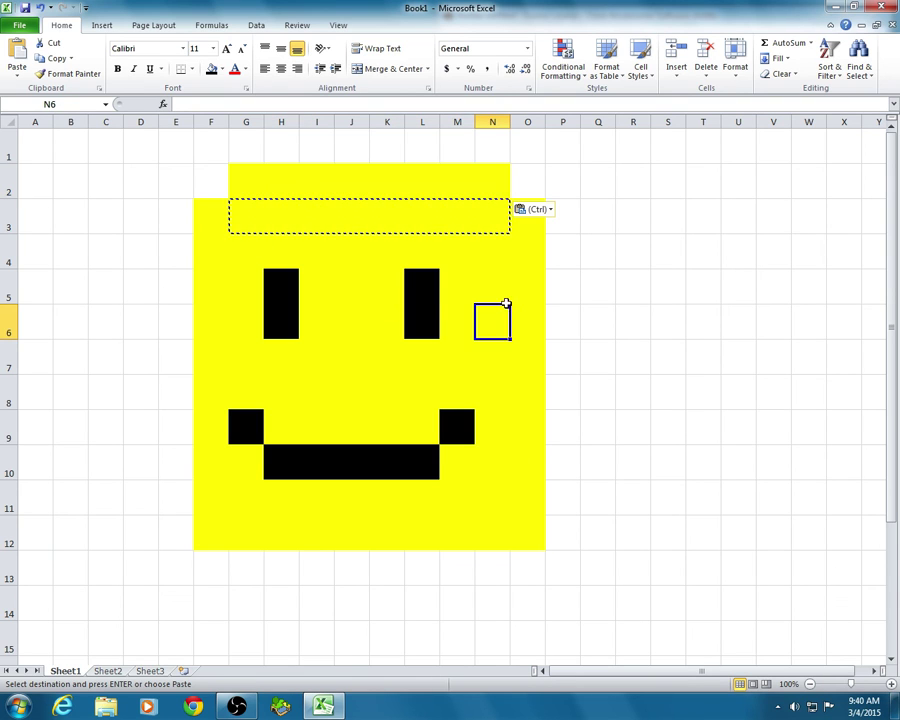
key(shift+Right)
click(537, 209)
key(Escape)
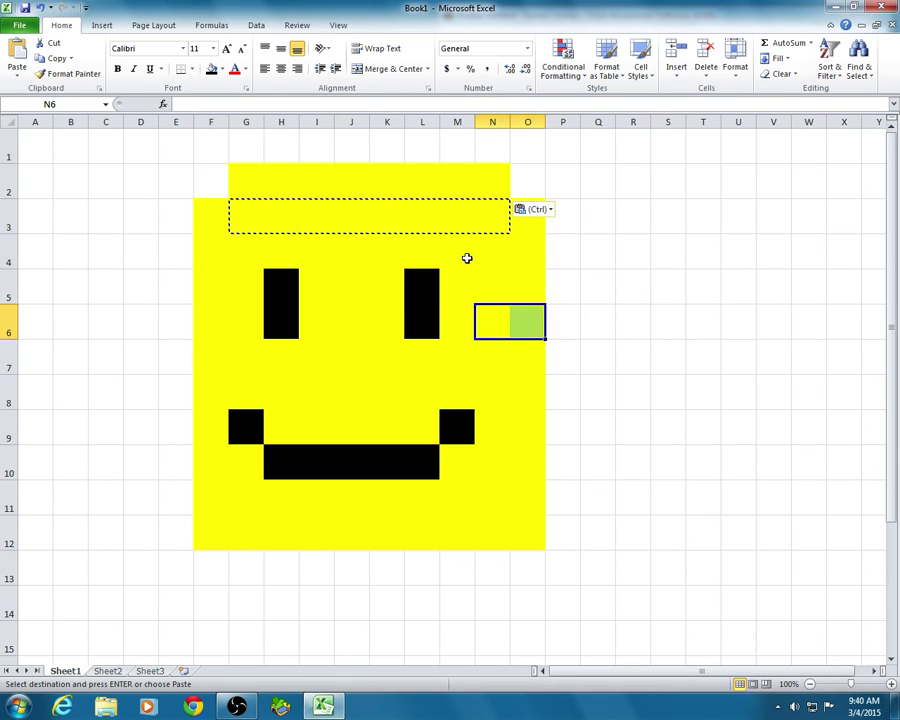
Step: Copy the yellow cell N4 and paste it over P4:P11, E4:E11 and G13:N13 to round out the face
click(500, 252)
key(ctrl+c)
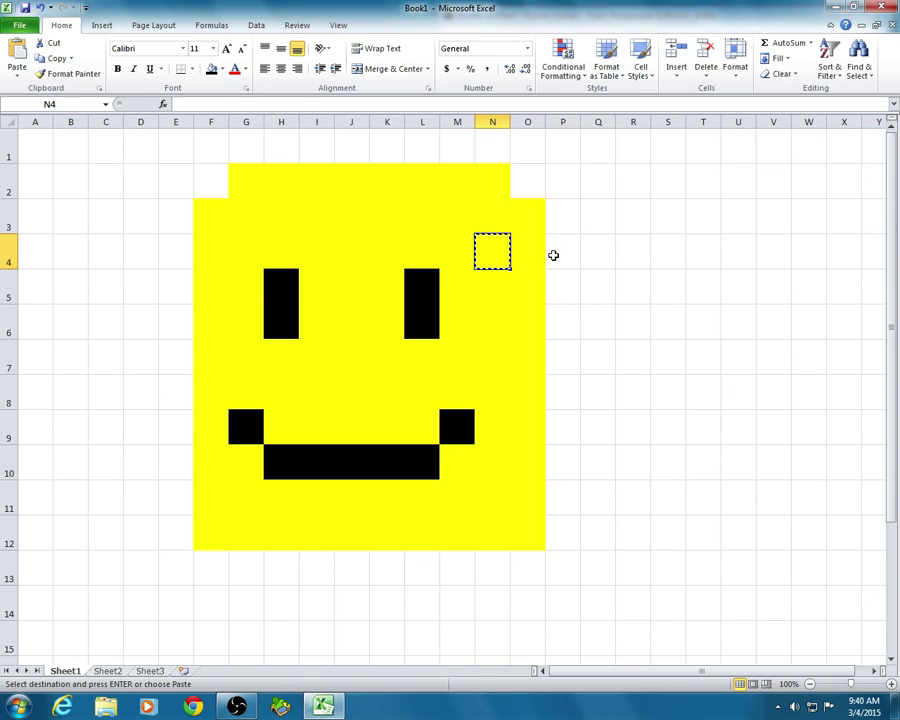
drag(553, 255, 570, 492)
key(ctrl+v)
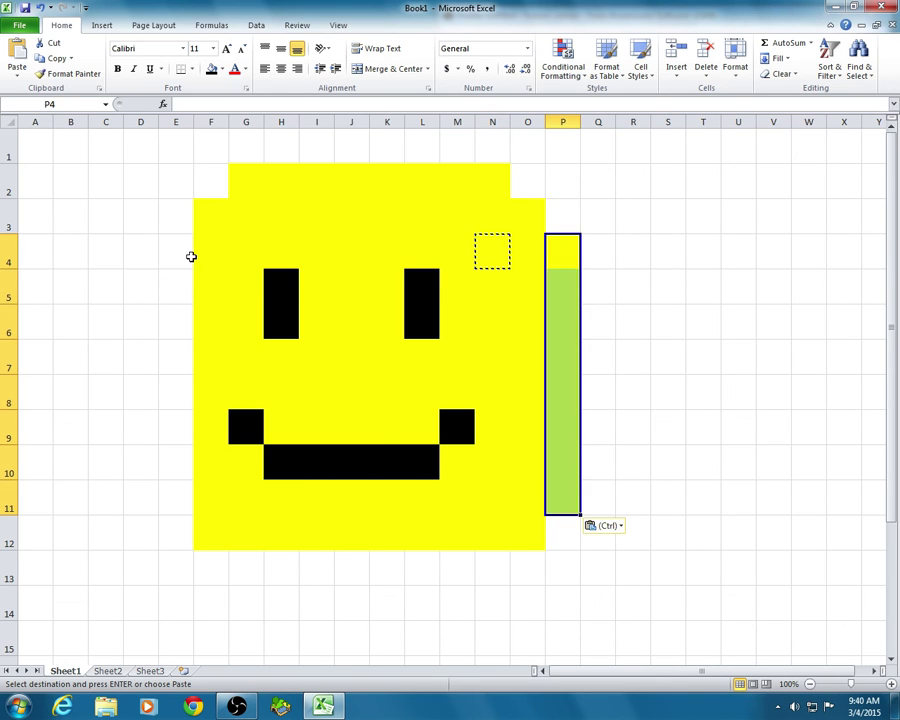
drag(191, 256, 183, 496)
key(ctrl+v)
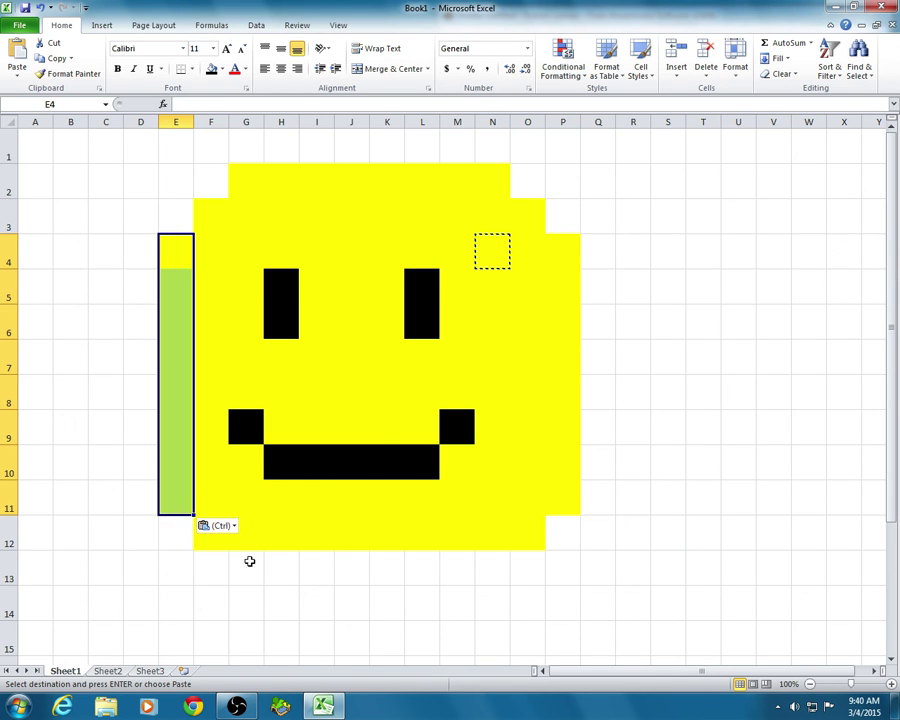
drag(249, 561, 483, 561)
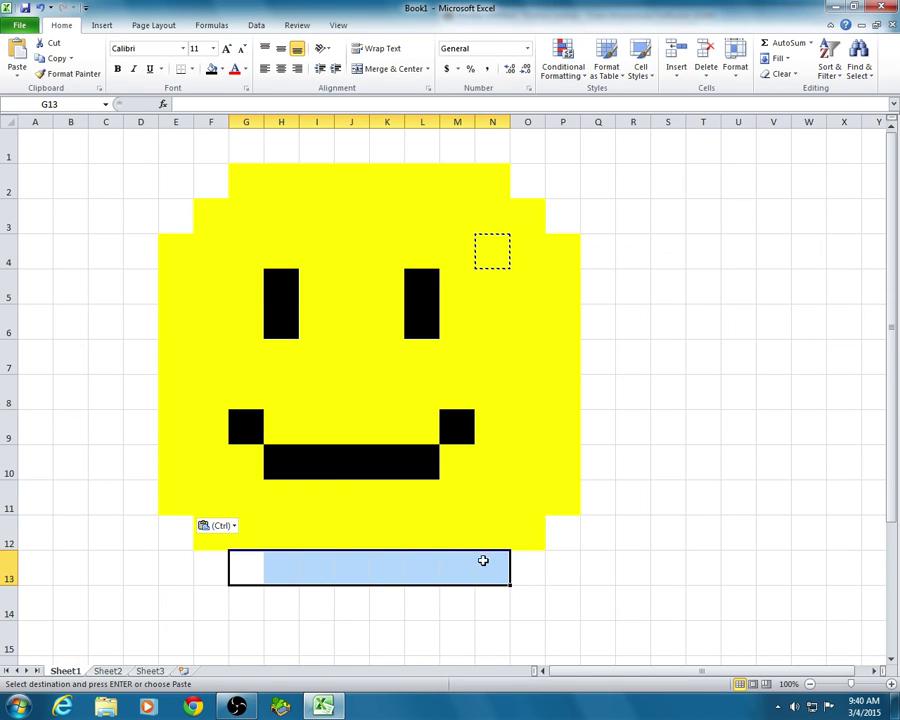
key(ctrl+v)
click(692, 470)
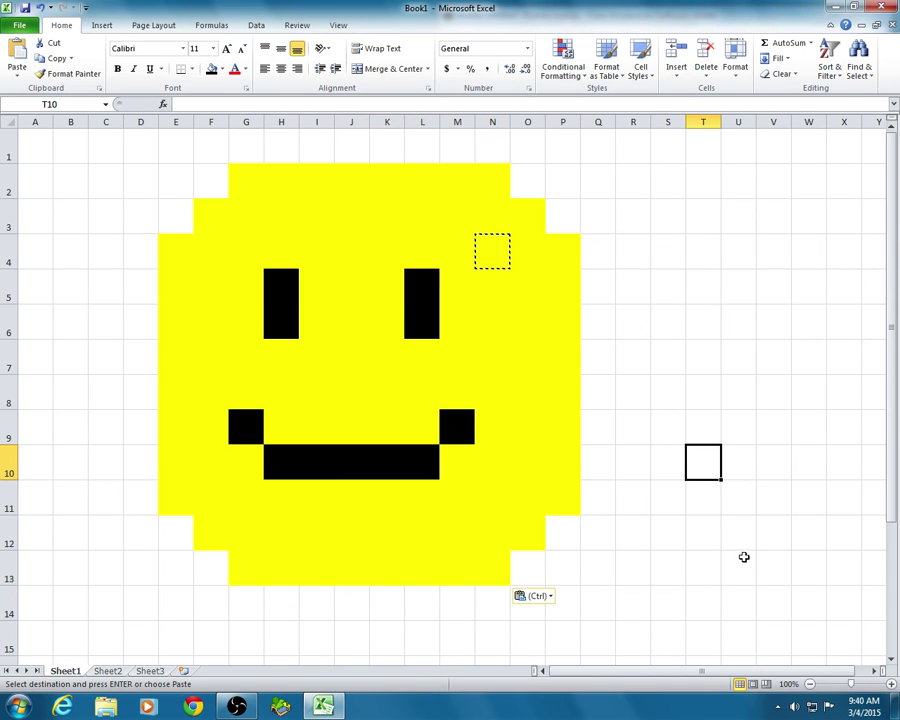
click(646, 308)
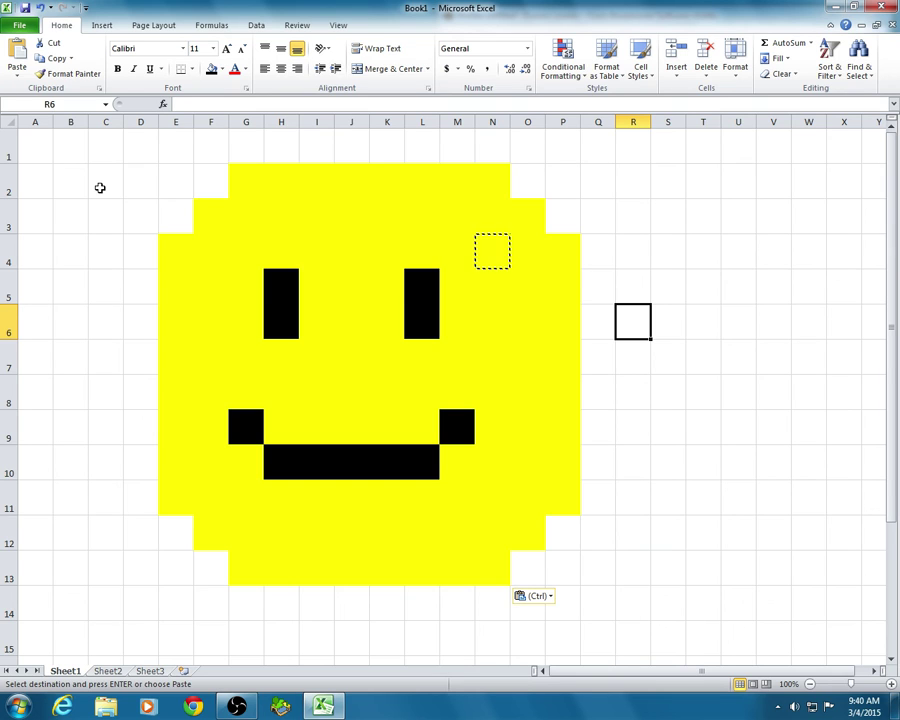
Step: Examine the lettered columns A to D and the numbered rows 1 to 4 by selecting each one in turn
click(35, 121)
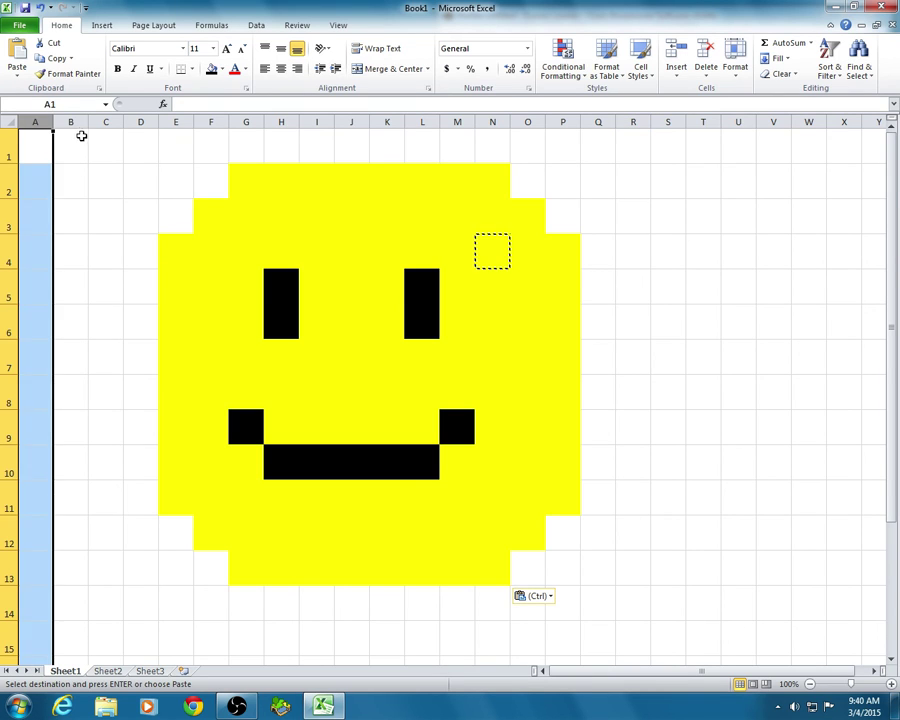
click(72, 121)
click(105, 121)
click(140, 121)
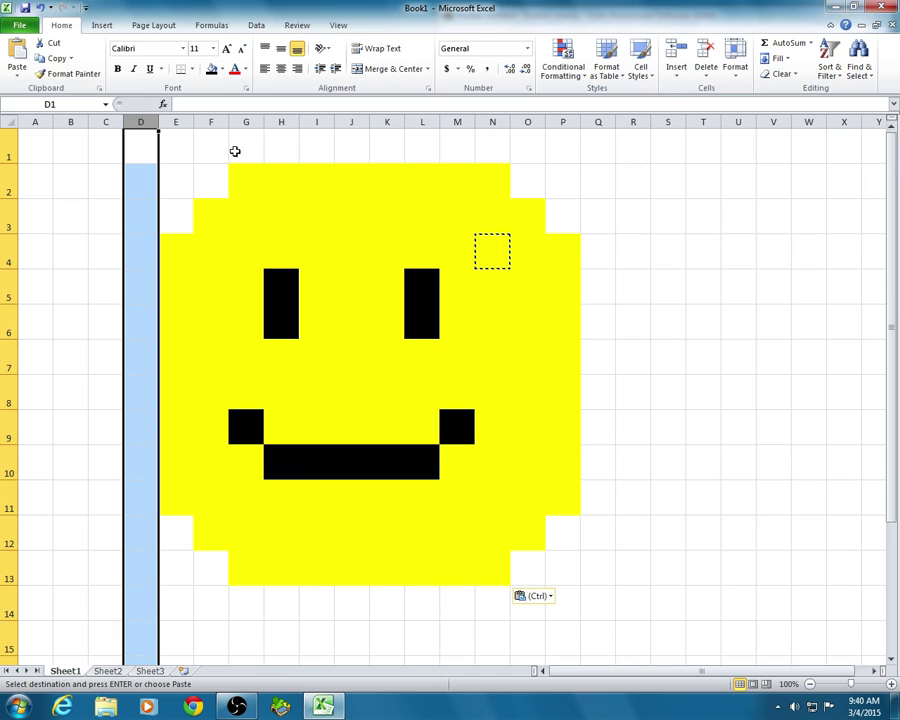
click(11, 155)
click(11, 189)
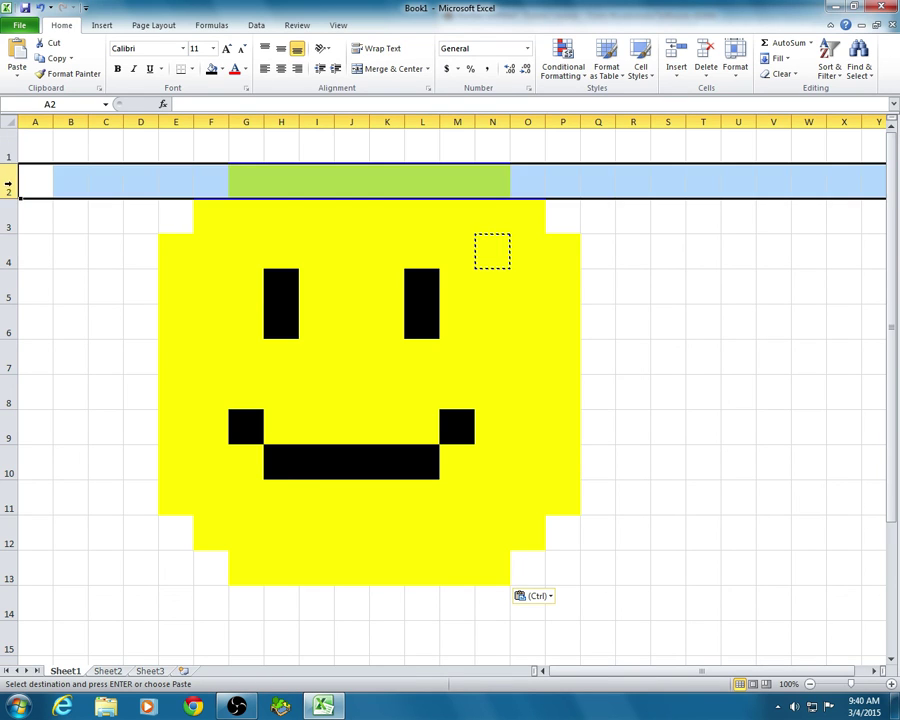
click(8, 229)
click(9, 252)
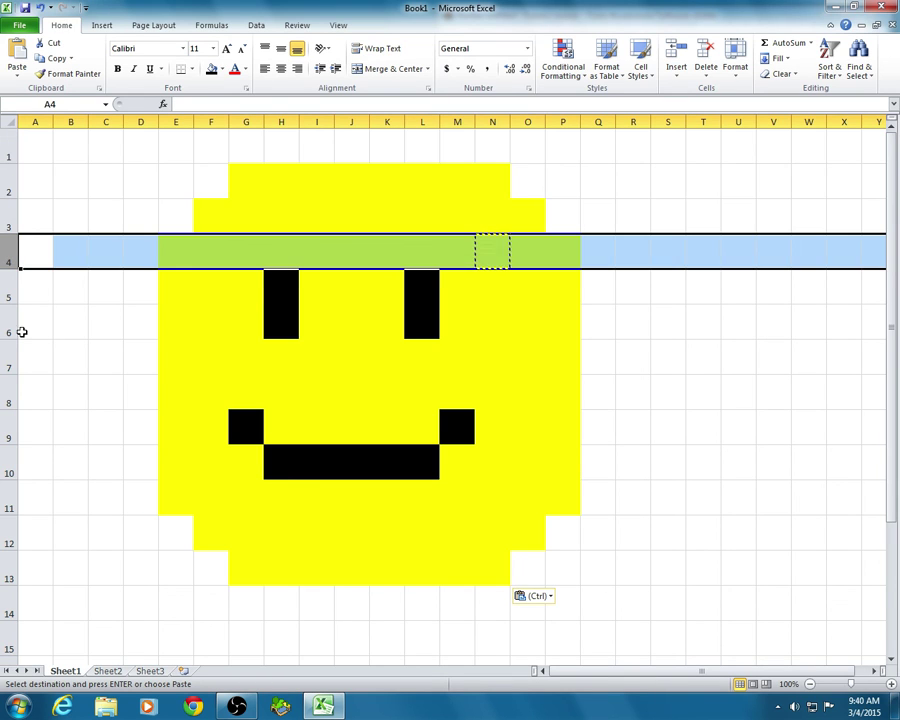
Step: Enter the author's user name in cell A1
click(36, 146)
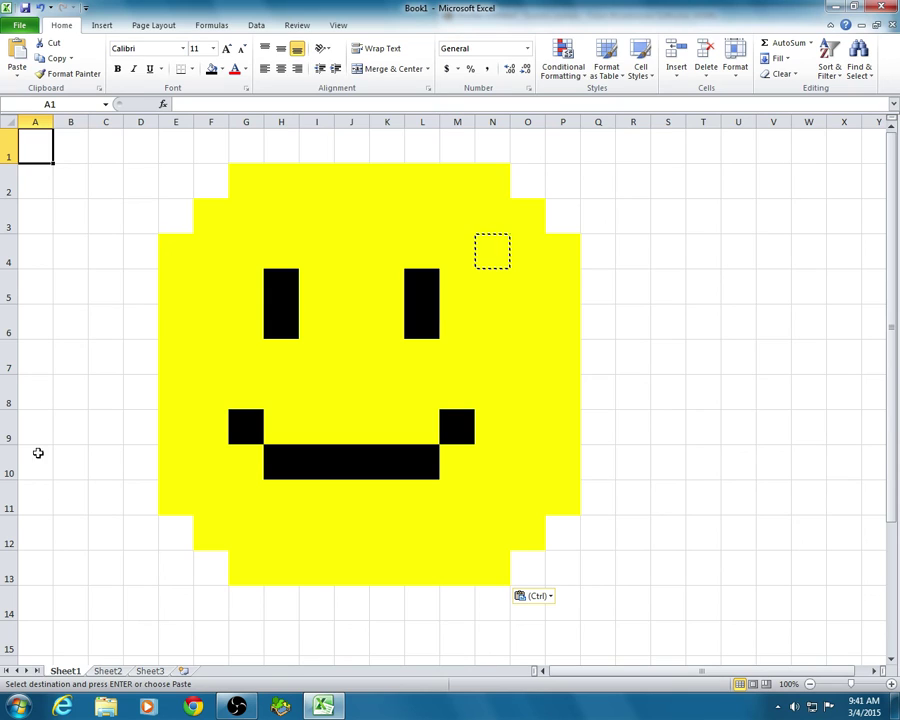
double_click(38, 143)
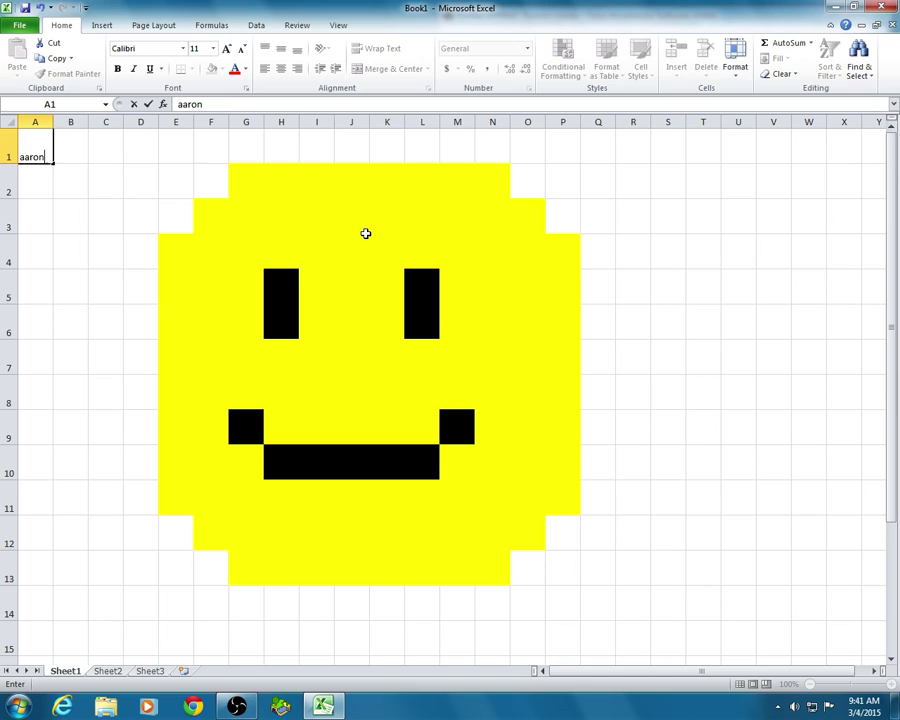
text(mith)
key(Return)
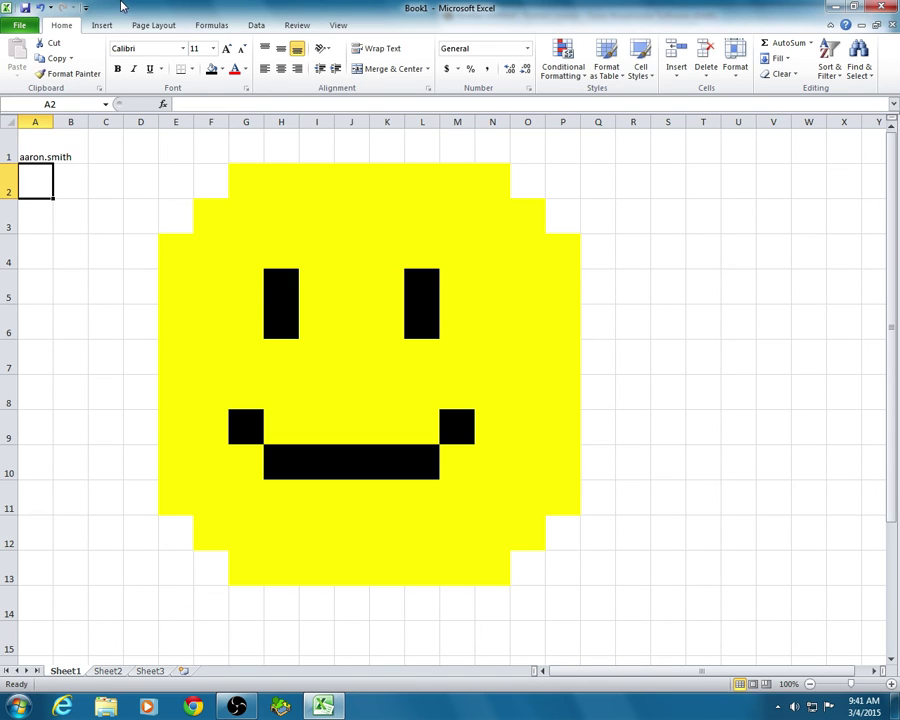
click(58, 251)
Step: Compare the actual contents of cells A1 and B1 to see which cell holds the overflowing text
click(29, 155)
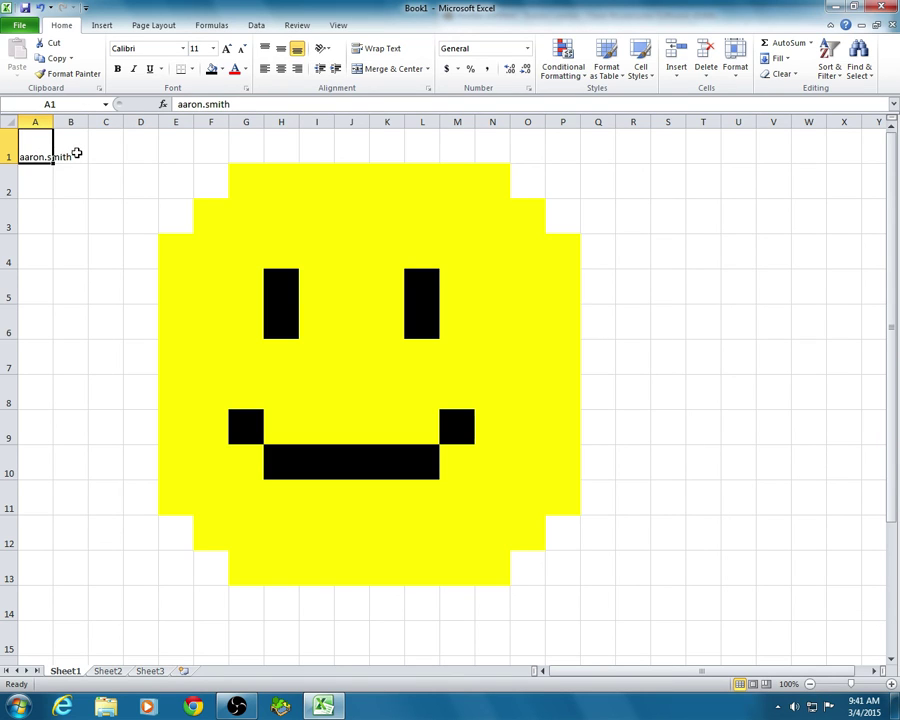
click(72, 145)
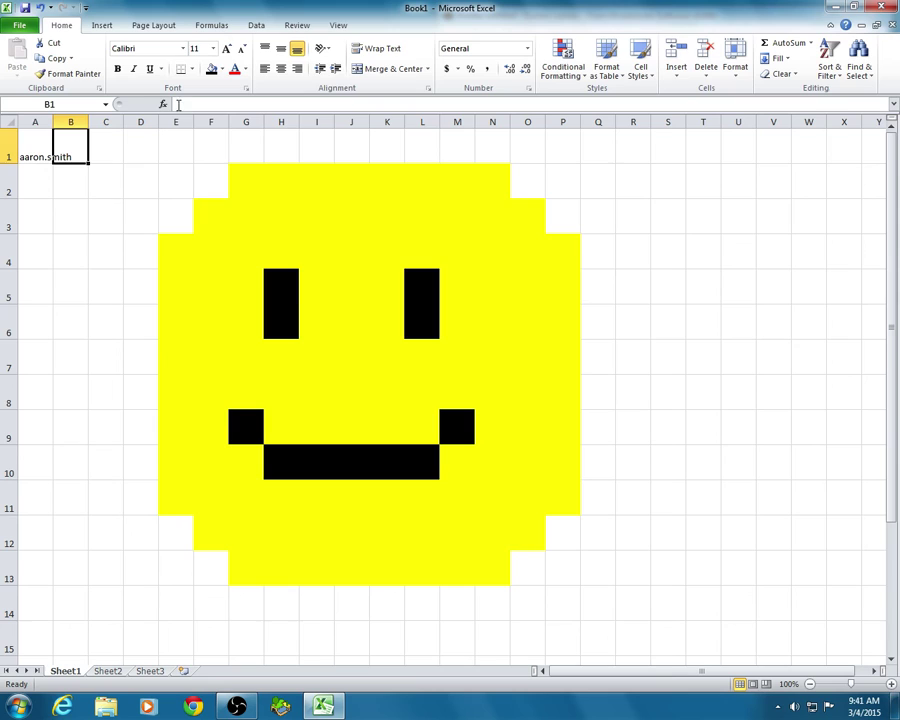
click(35, 147)
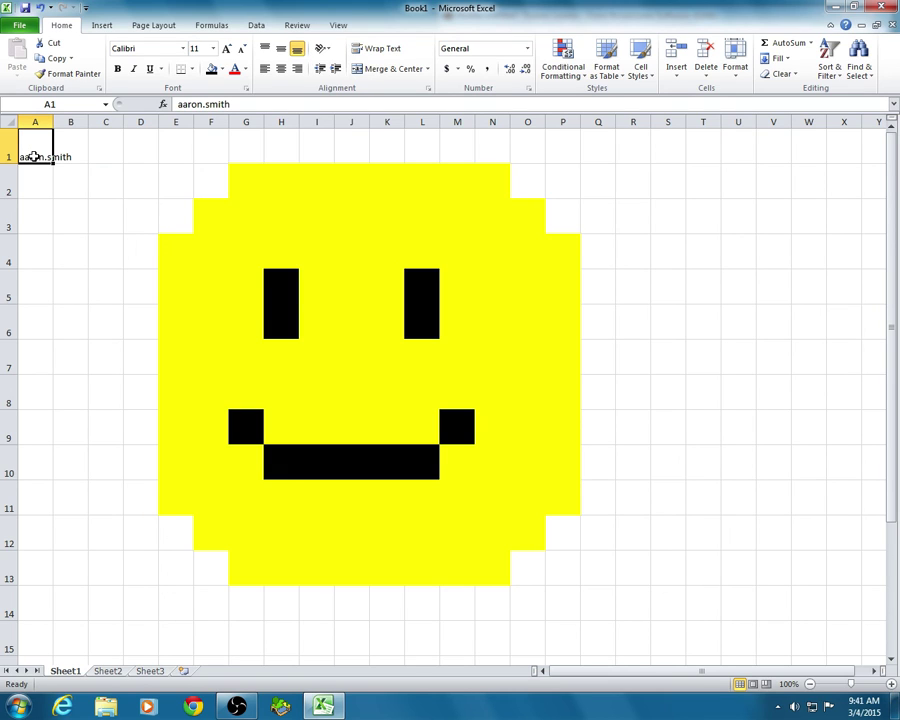
click(113, 193)
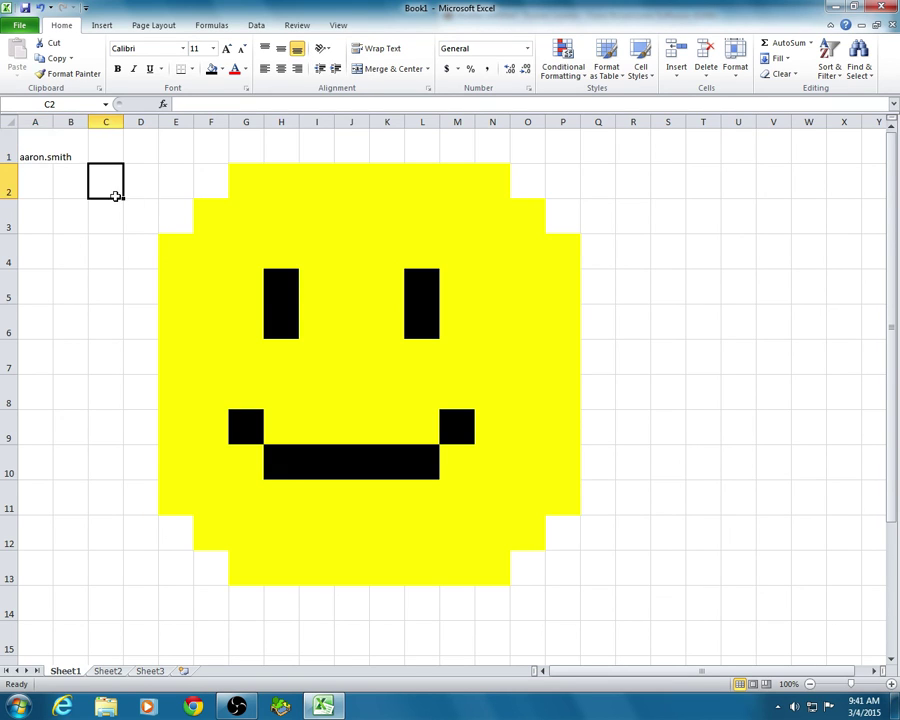
Step: Open the Save As dialog for the workbook and cancel it without saving
click(25, 10)
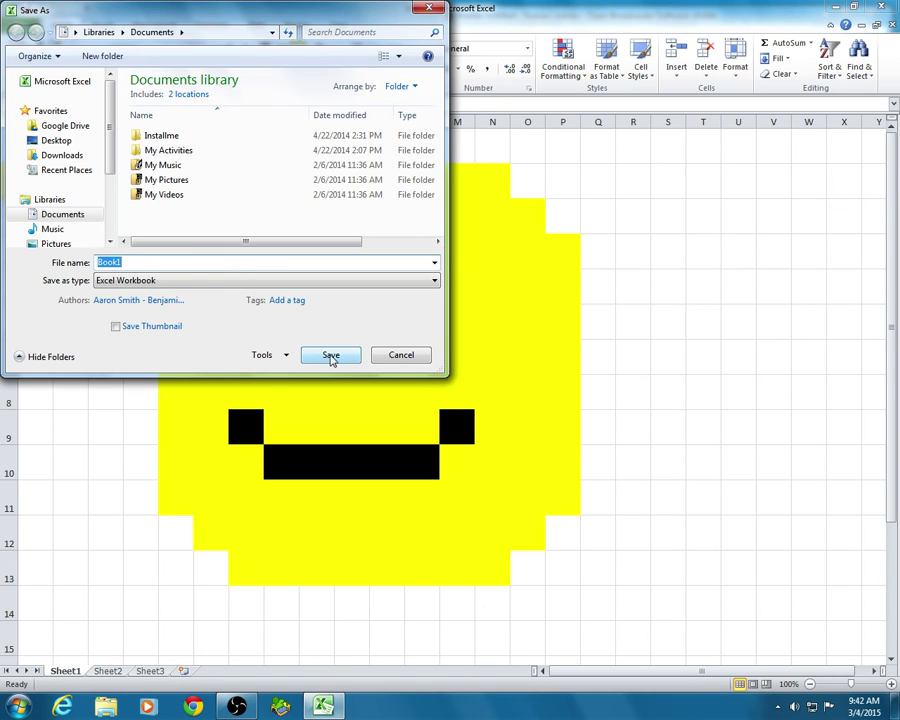
click(394, 362)
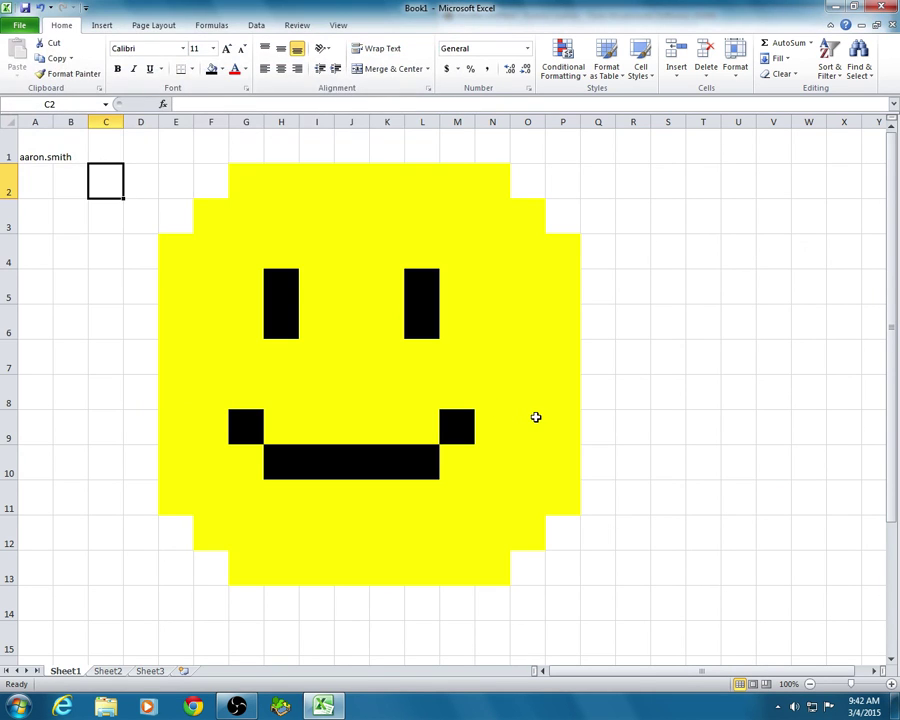